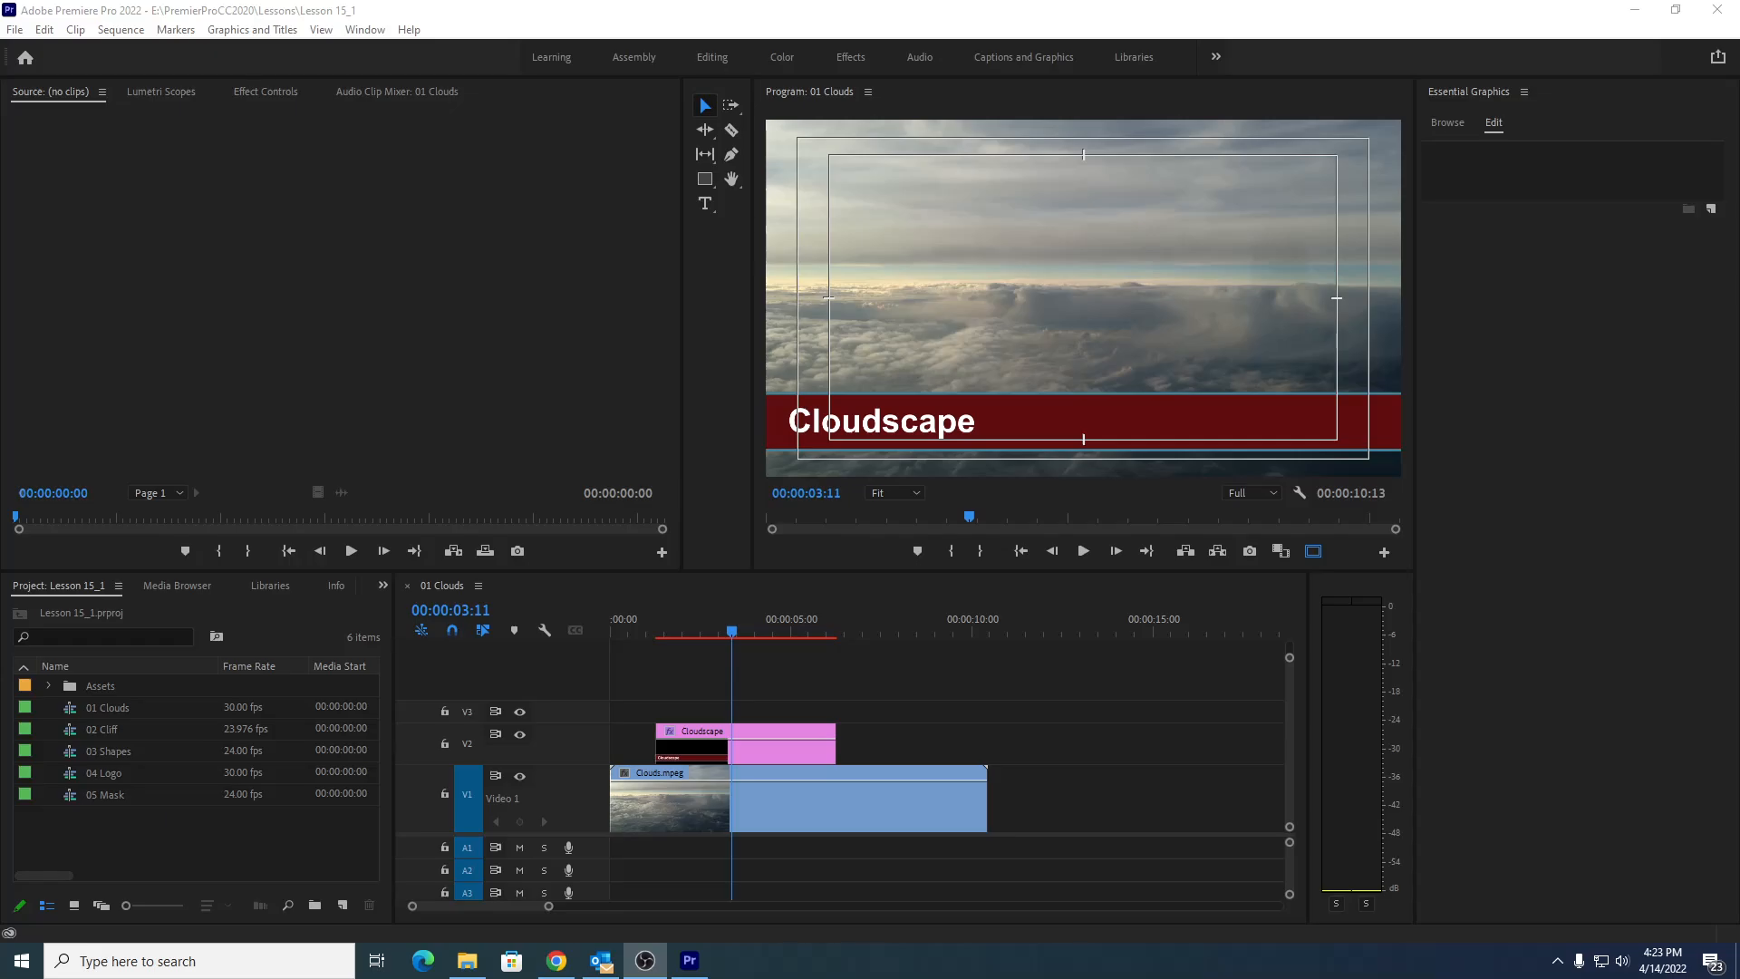
Save a copy of the project under the name Lesson 15_working in the Lessons folder
{"action": "left_click", "coordinate": [14, 30]}
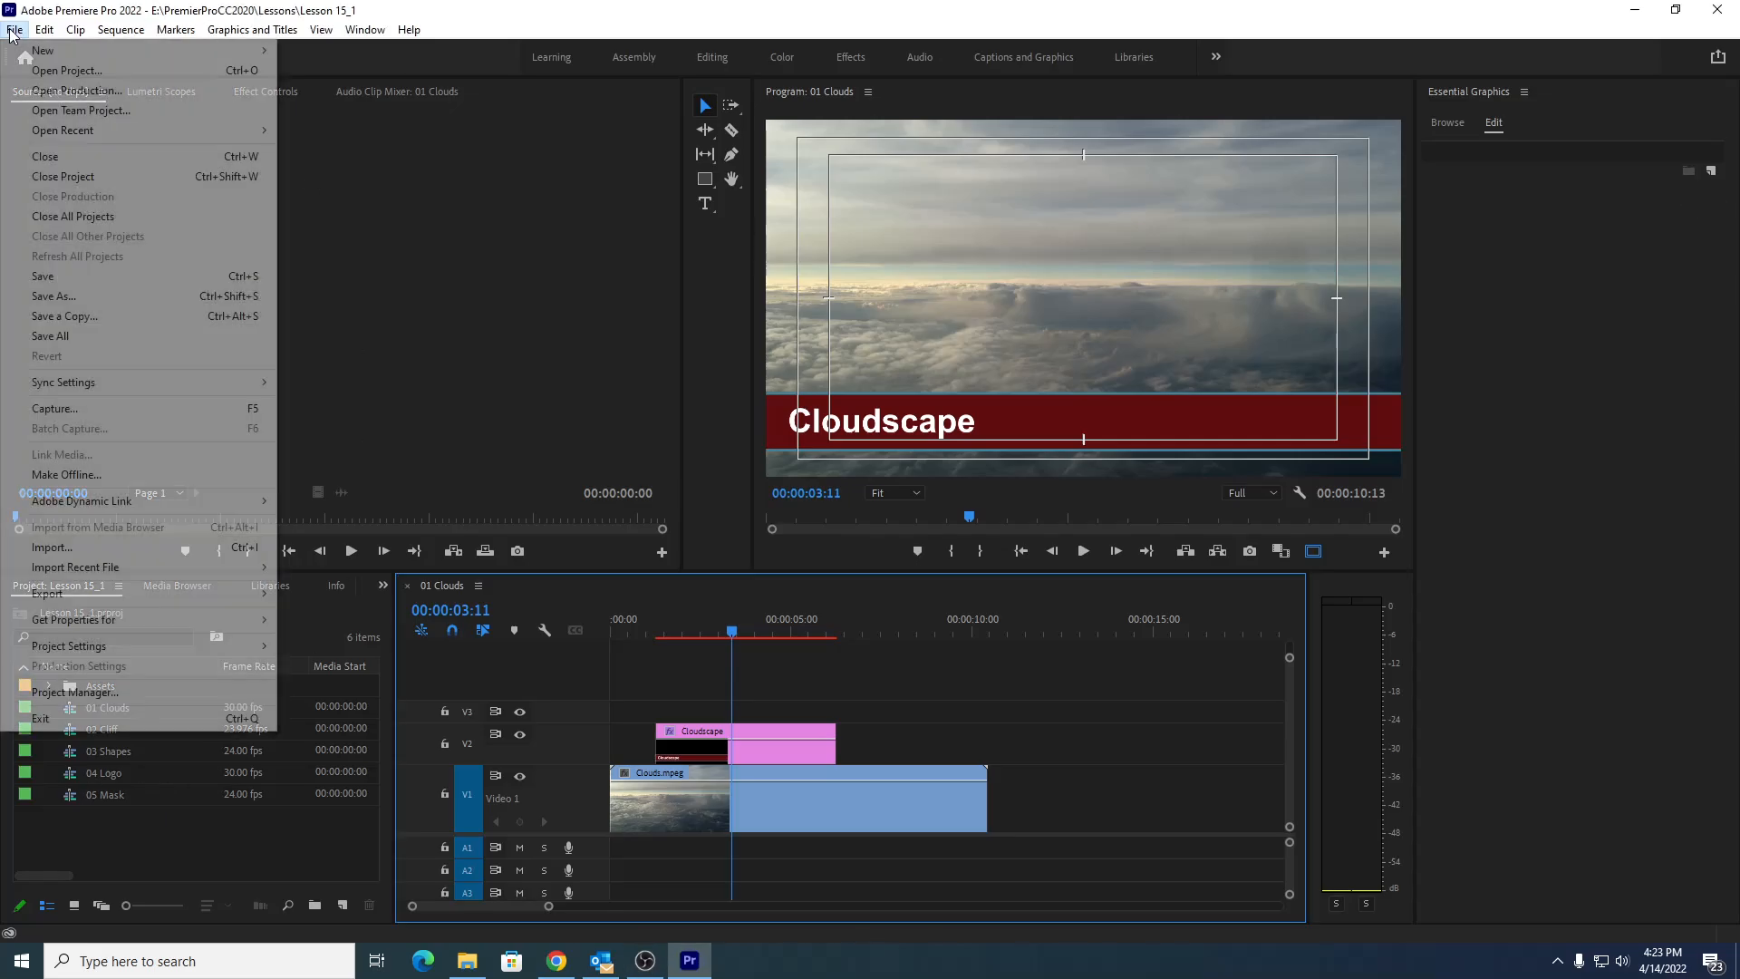
{"action": "left_click", "coordinate": [46, 296]}
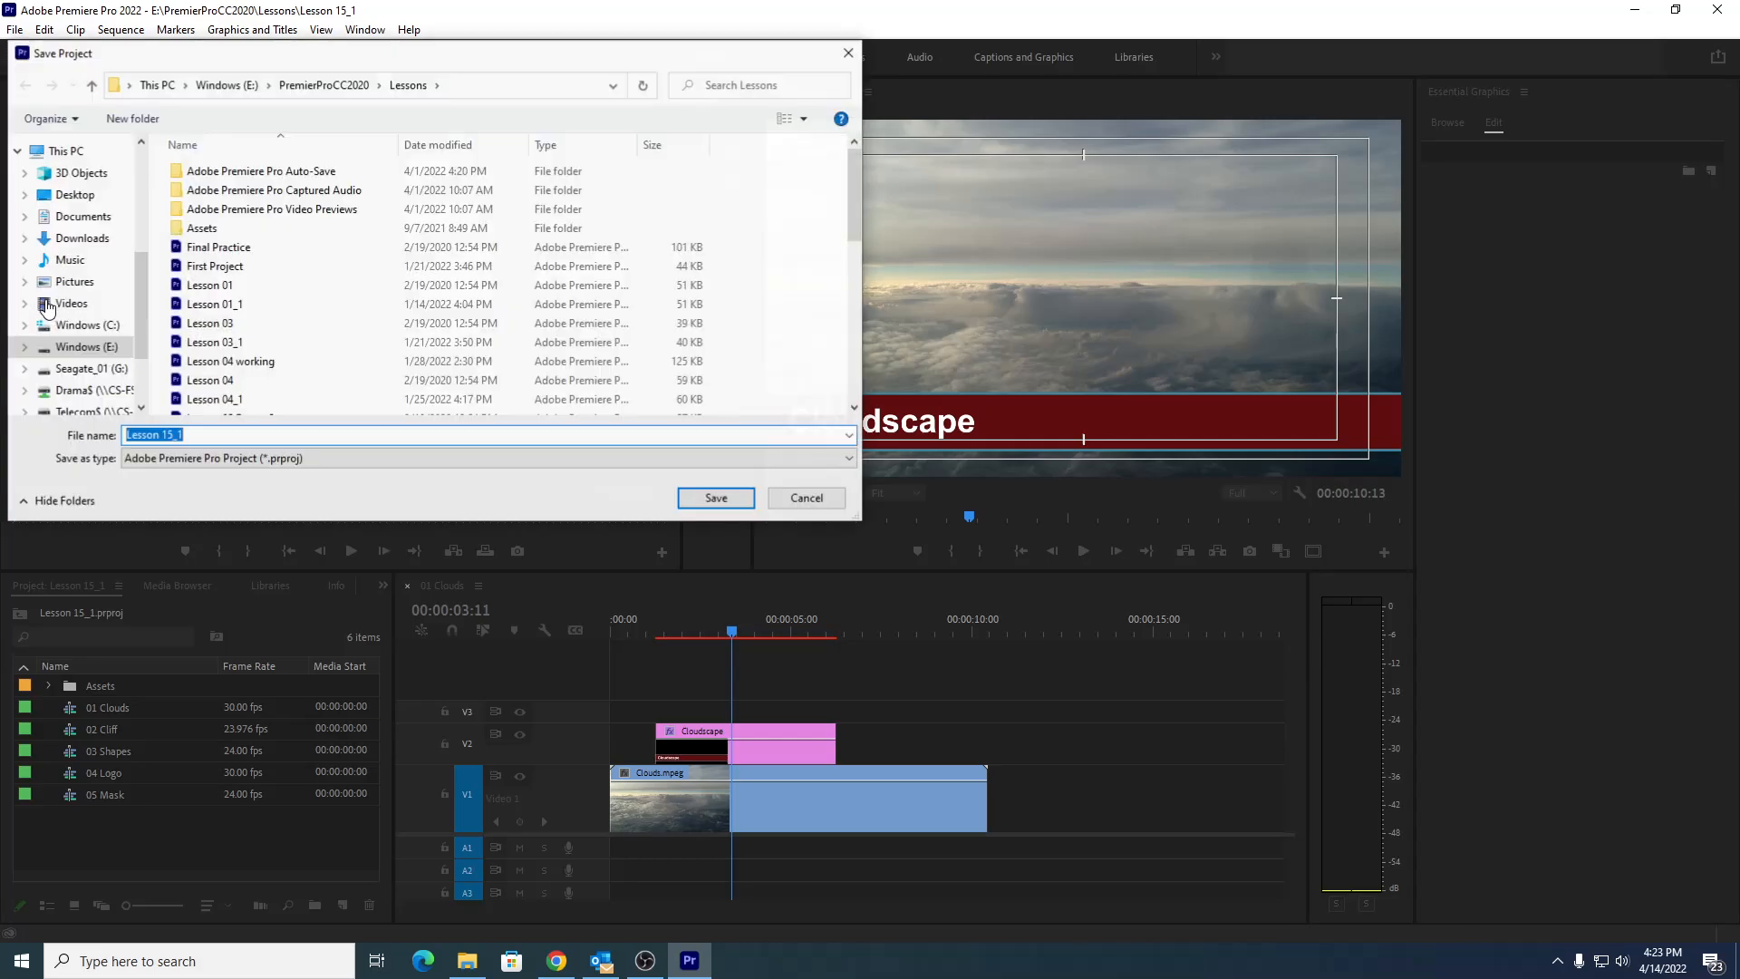
{"action": "type", "text": "Lesson 15_"}
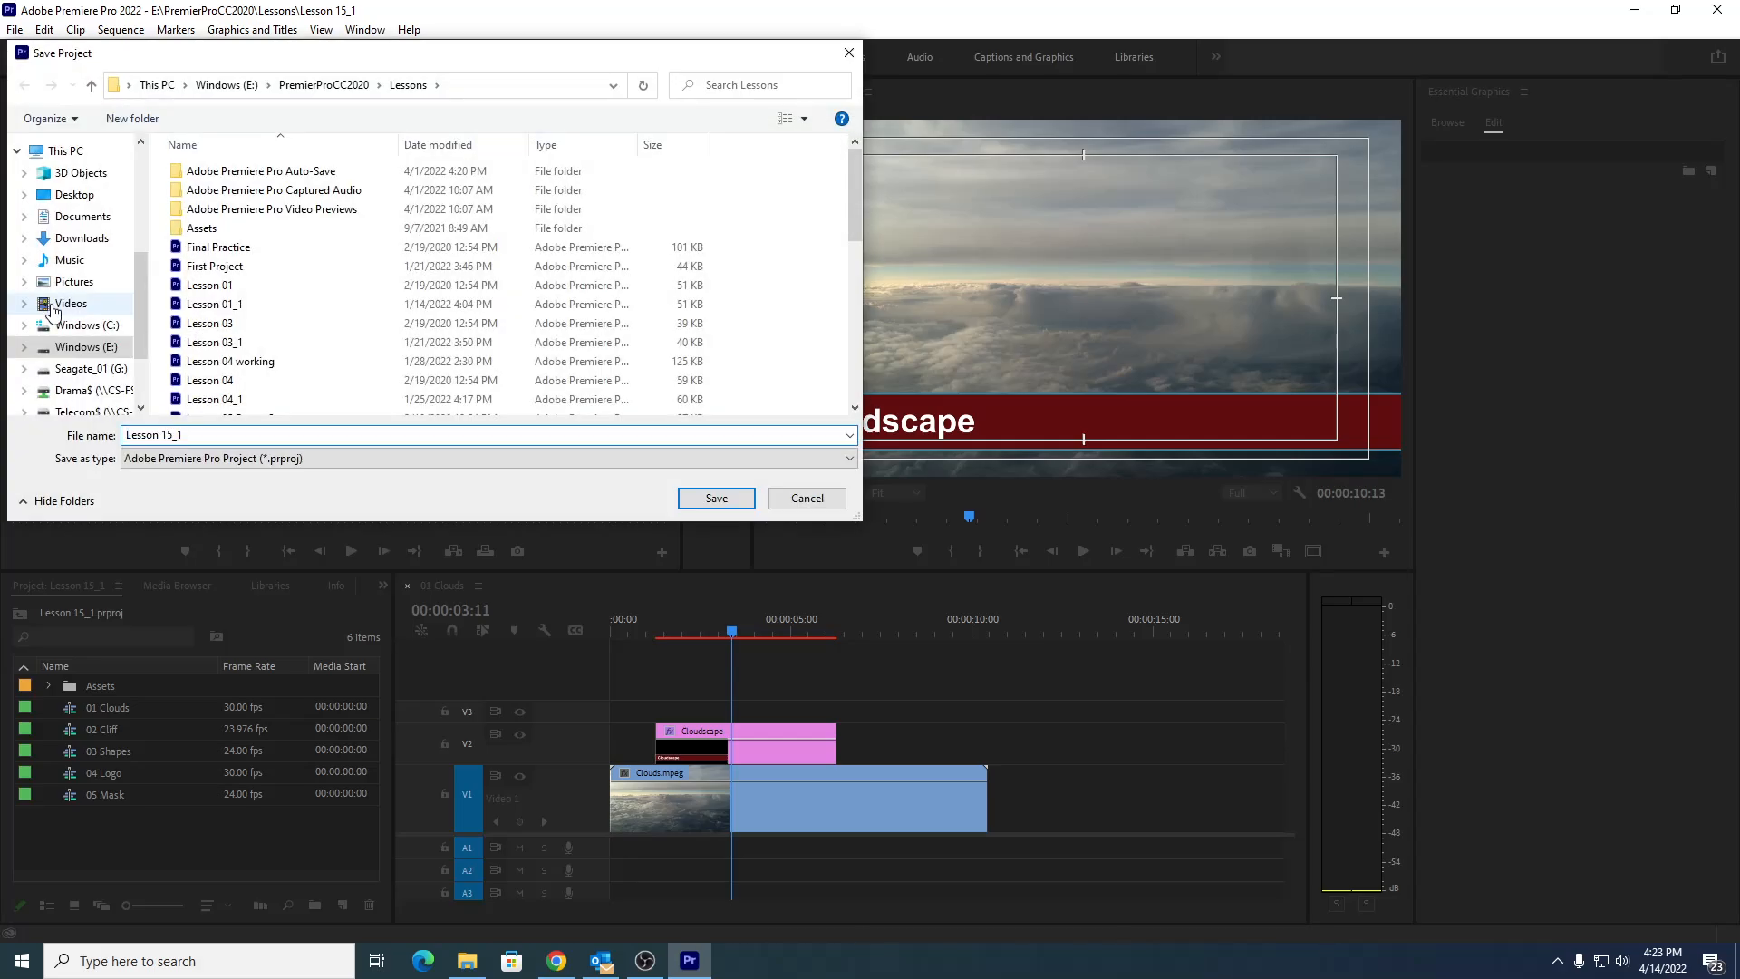
{"action": "type", "text": "working"}
{"action": "left_click", "coordinate": [699, 502]}
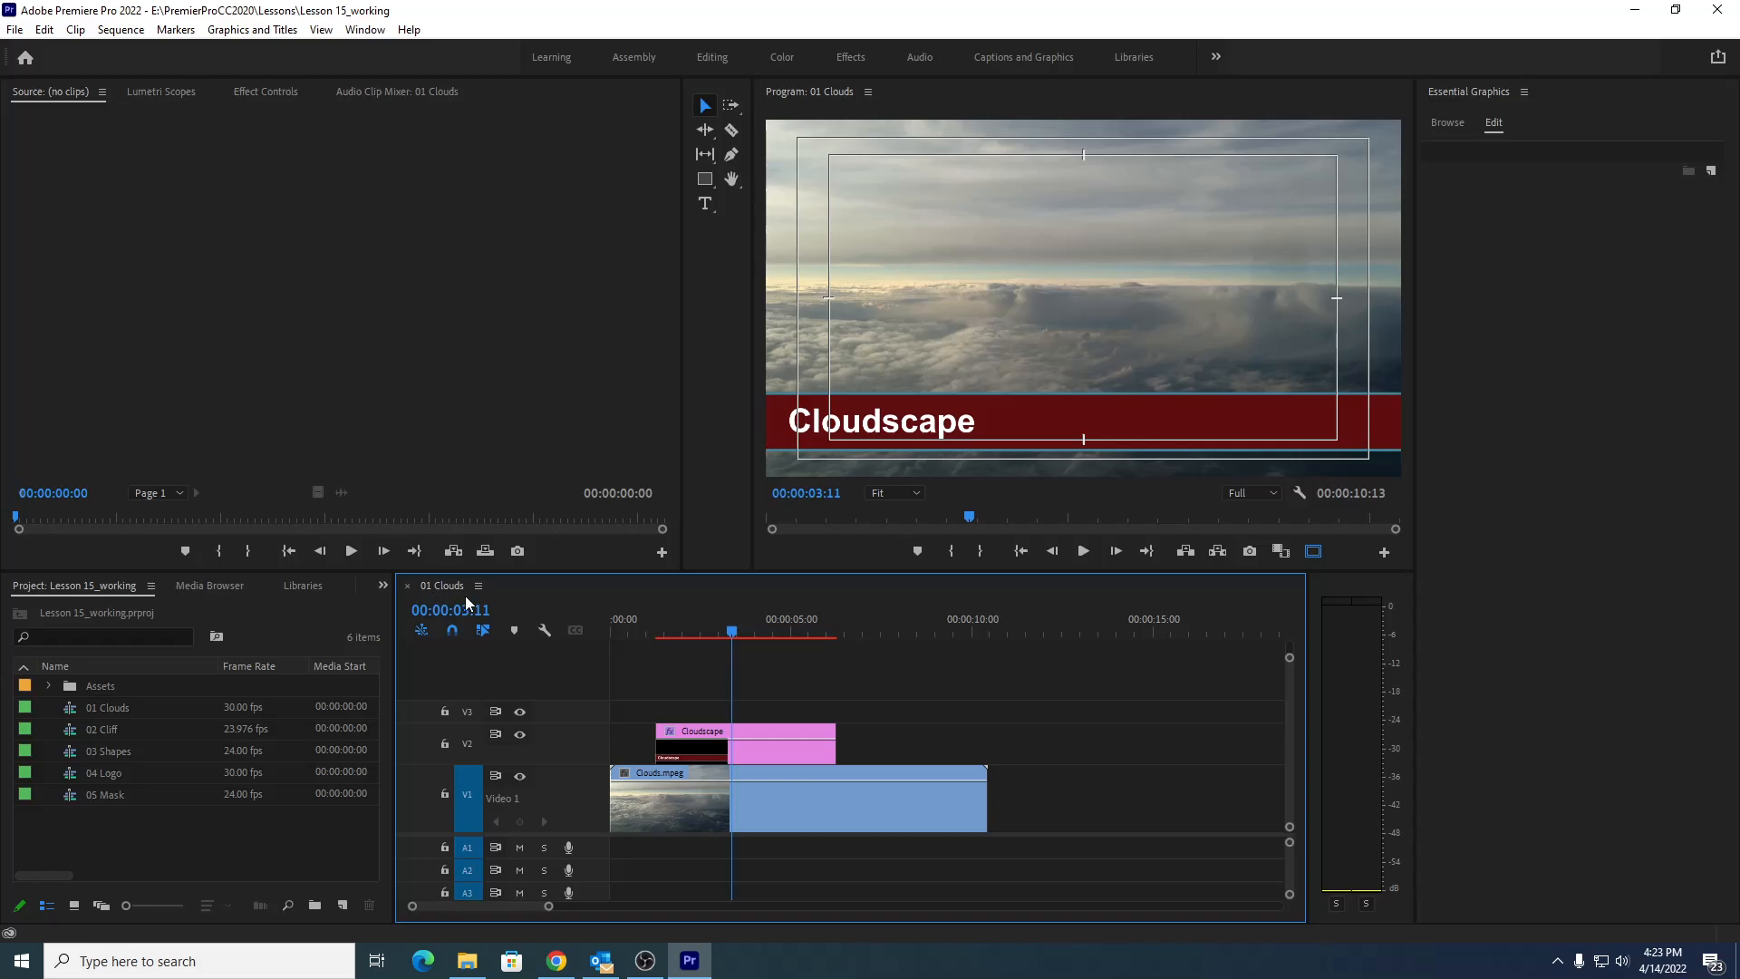
Check which workspace is active and browse the motion graphics templates available under My Templates
{"action": "left_click", "coordinate": [1215, 57]}
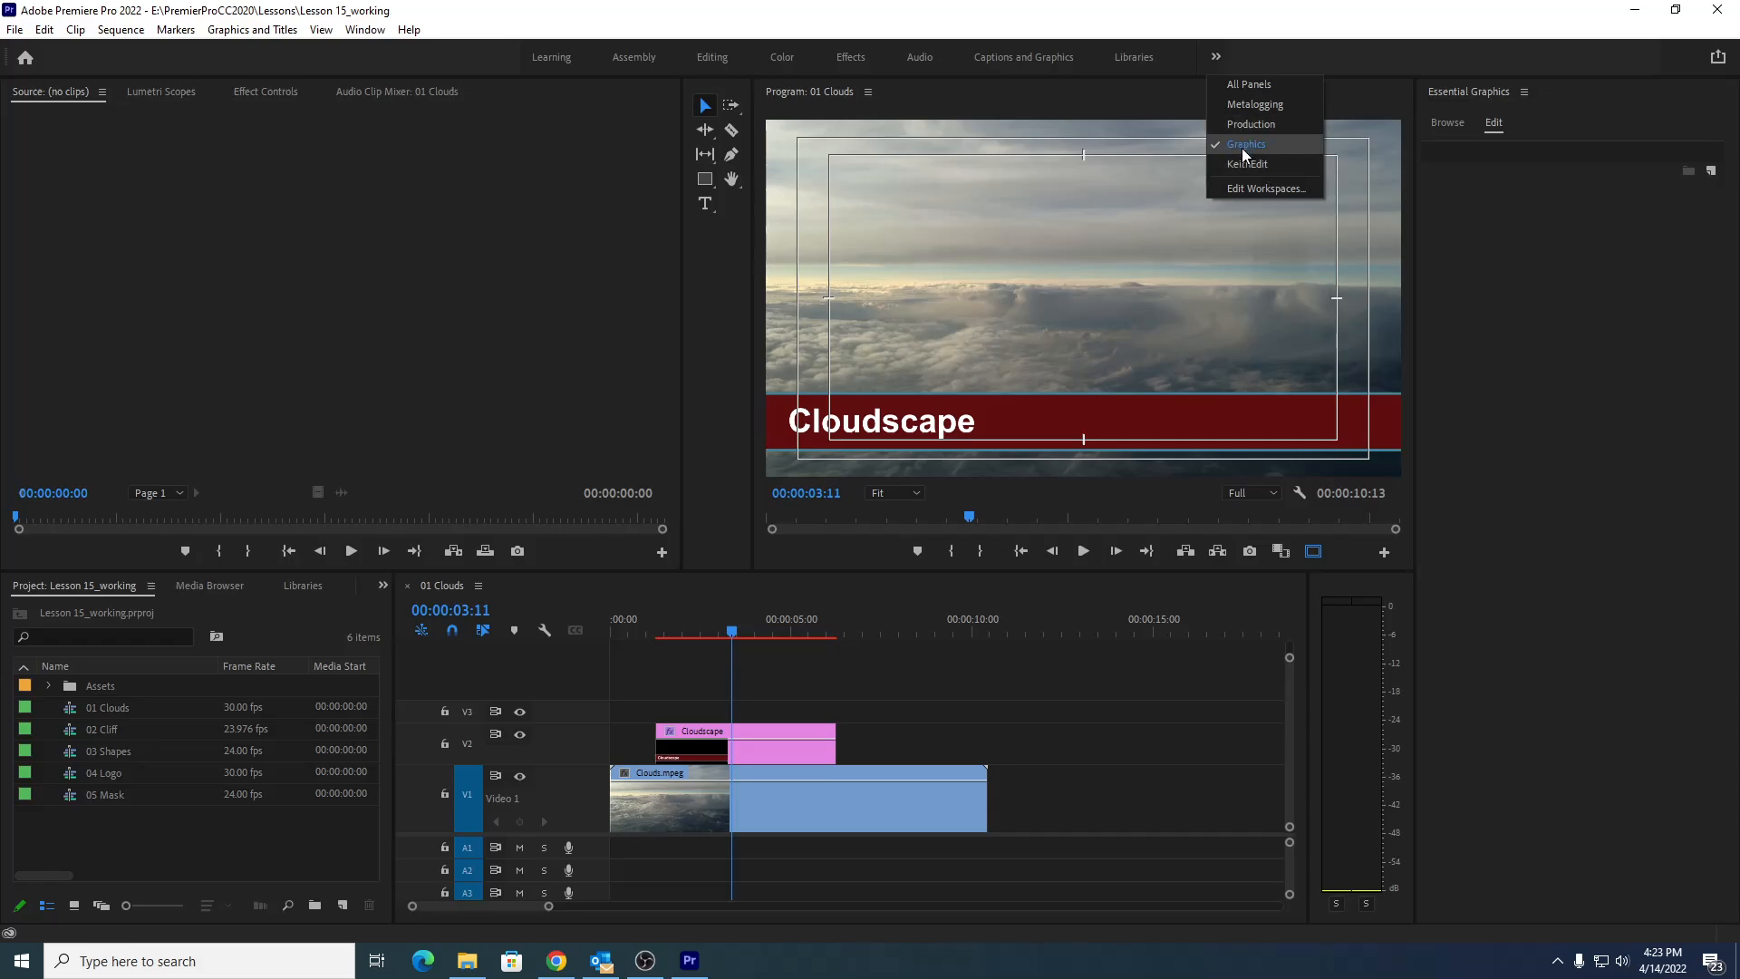
{"action": "left_click", "coordinate": [1243, 63]}
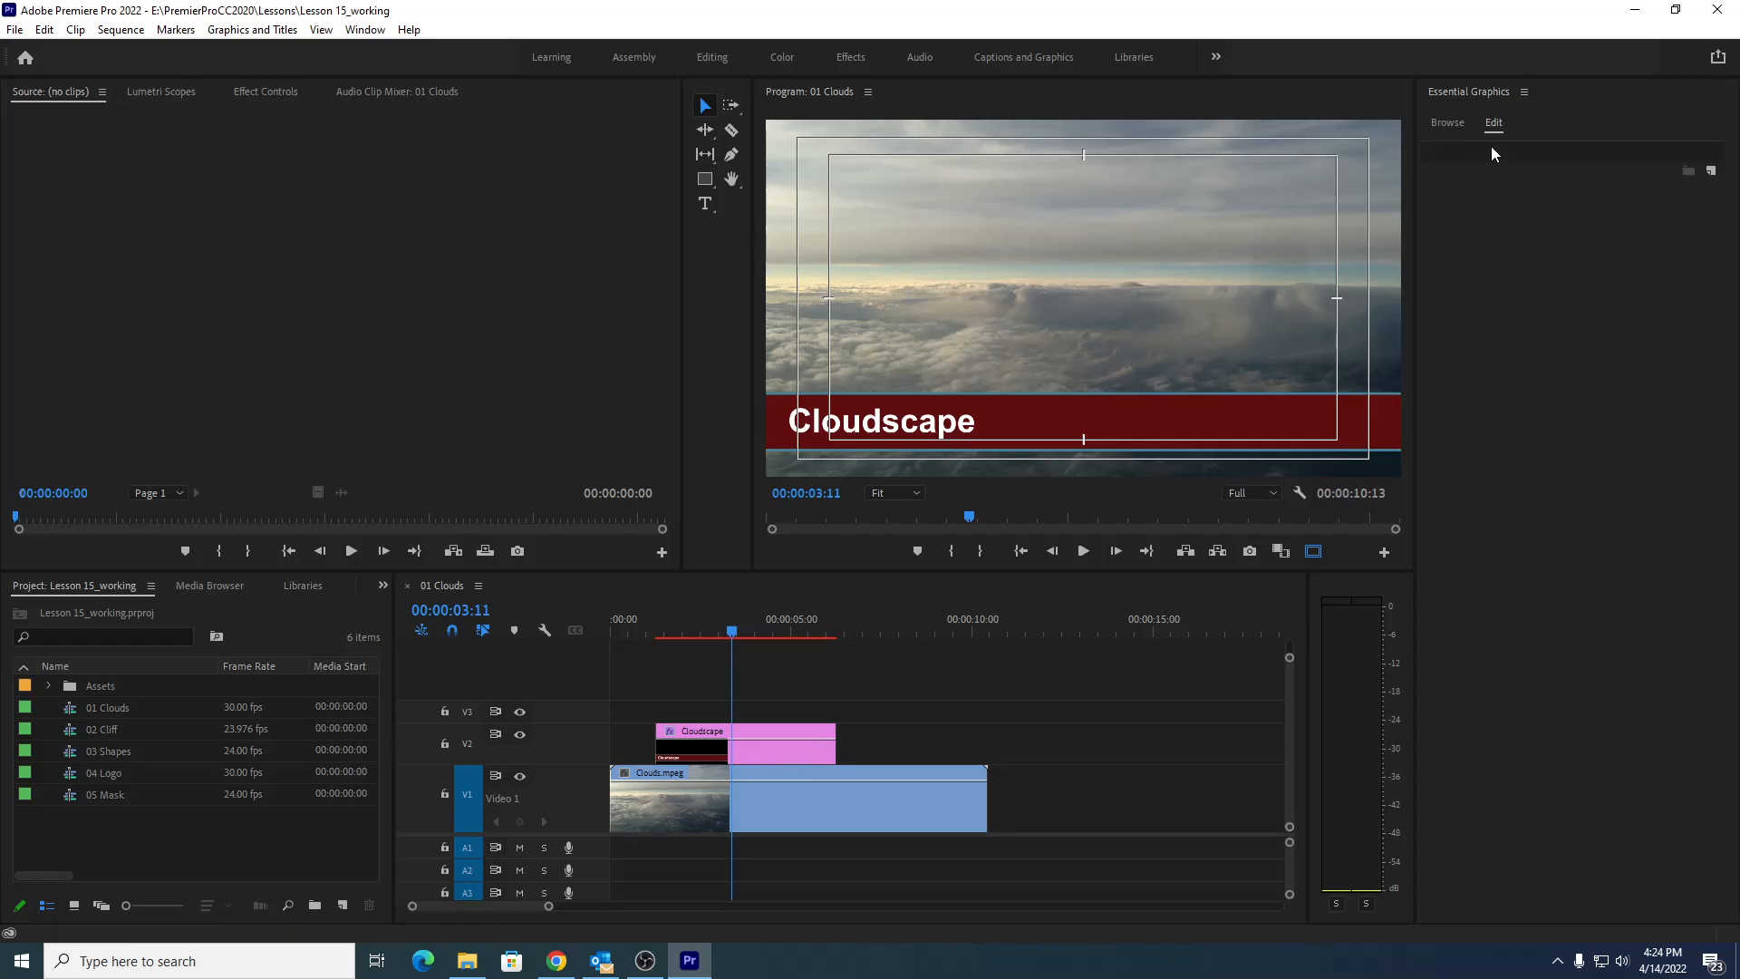
{"action": "left_click", "coordinate": [1443, 123]}
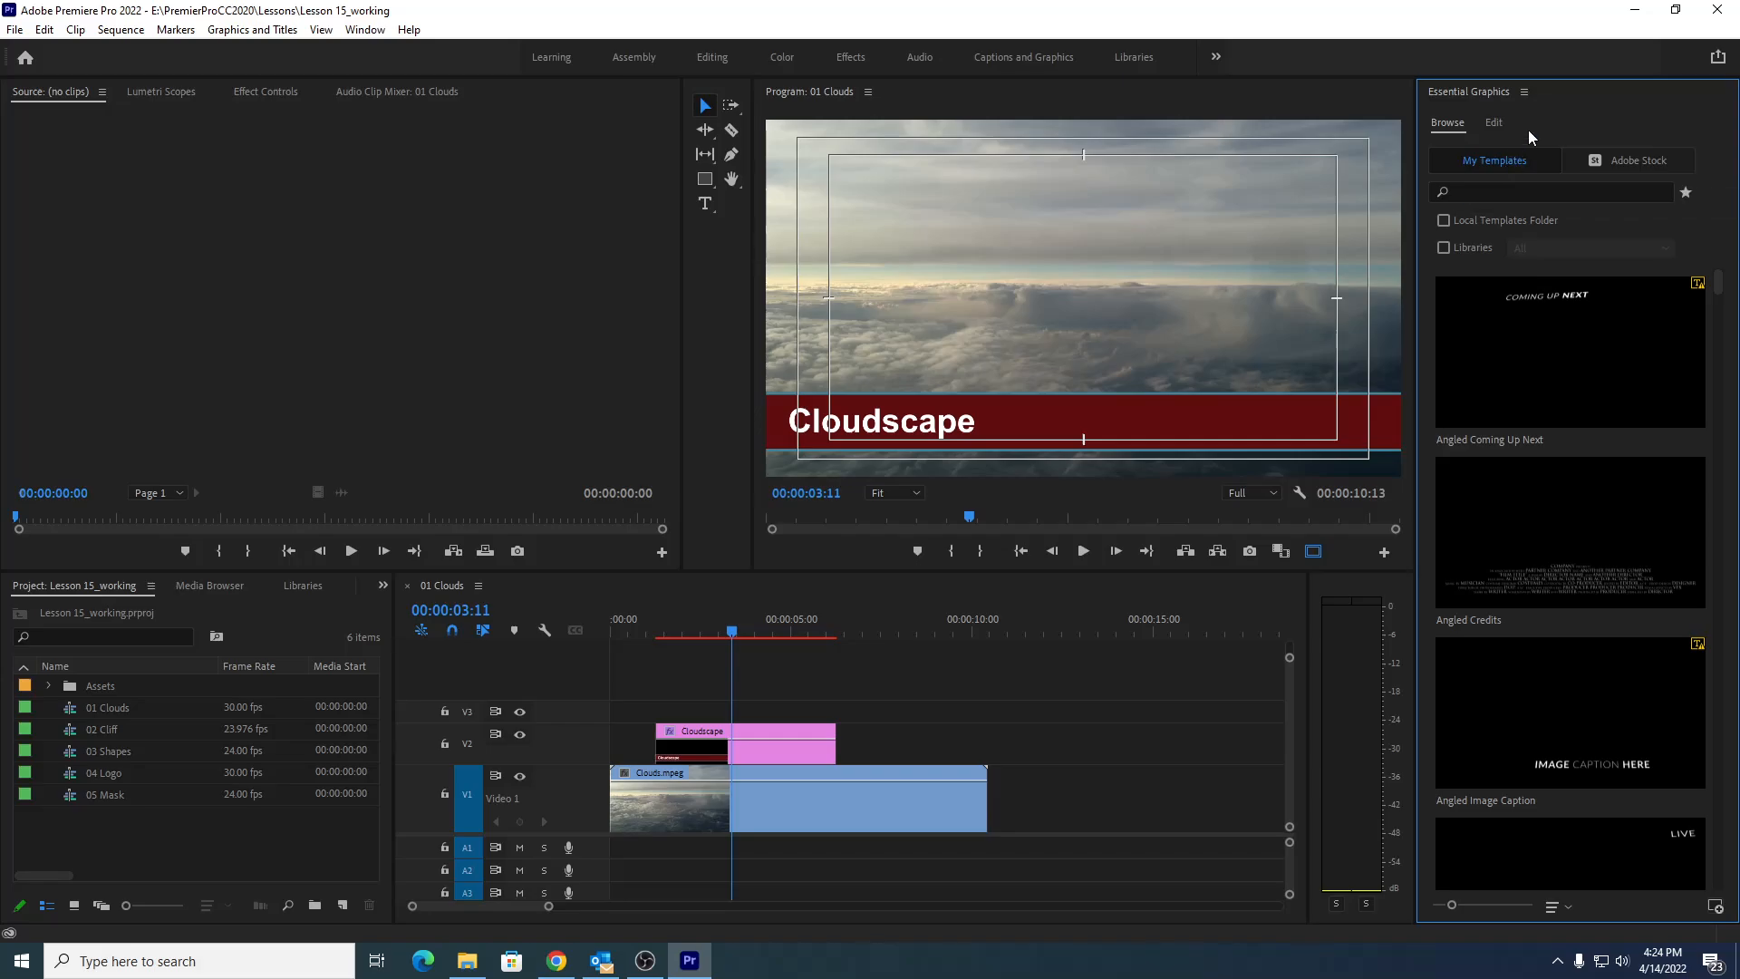
{"action": "scroll", "coordinate": [1647, 689], "scroll_direction": "down", "scroll_amount": 5}
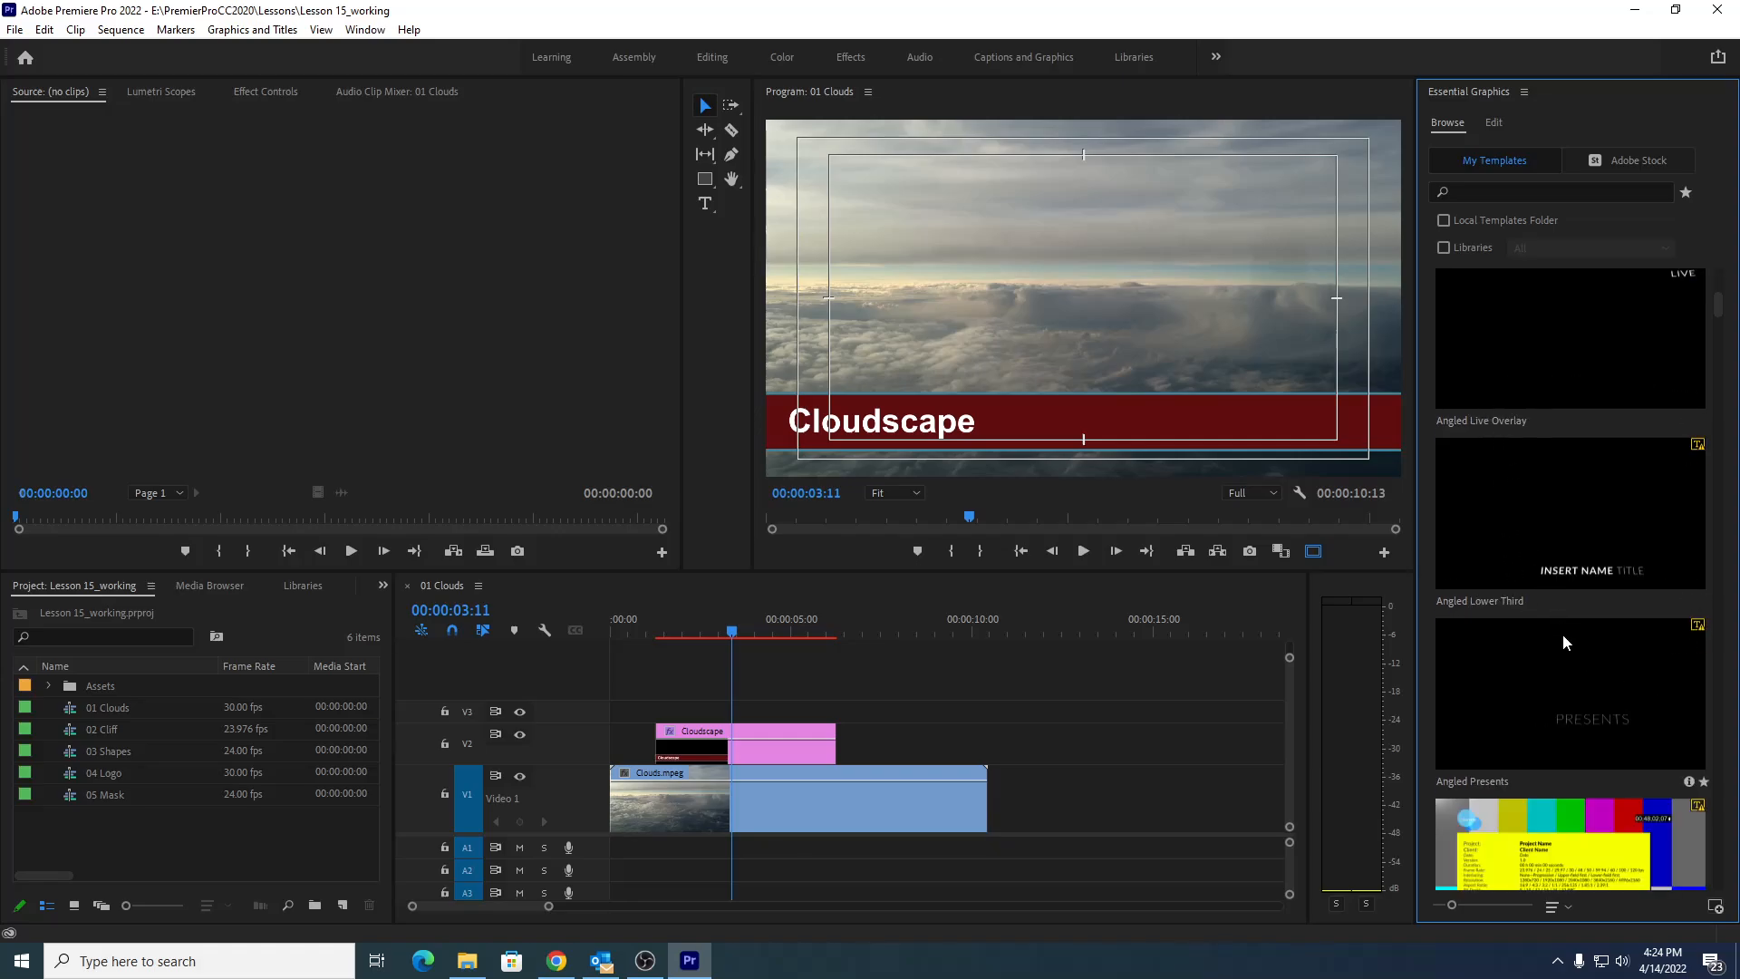
{"action": "scroll", "coordinate": [1563, 640], "scroll_direction": "down", "scroll_amount": 2}
{"action": "scroll", "coordinate": [1563, 639], "scroll_direction": "down", "scroll_amount": 2}
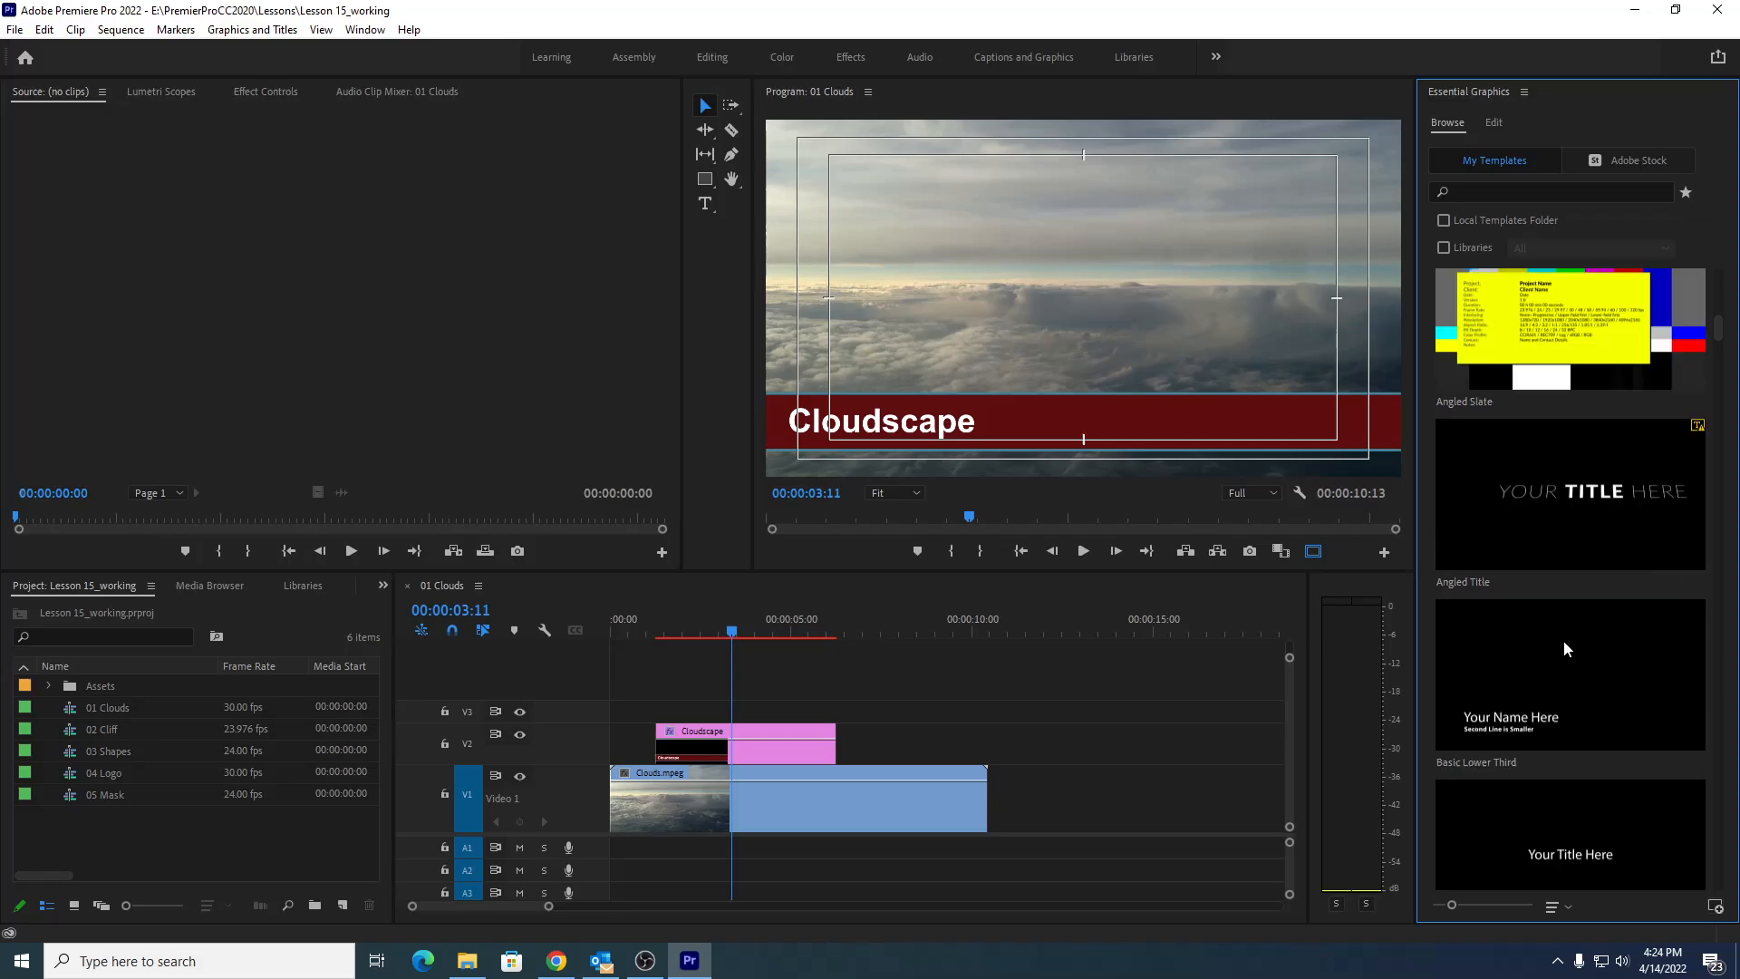
{"action": "scroll", "coordinate": [1563, 640], "scroll_direction": "up", "scroll_amount": 4}
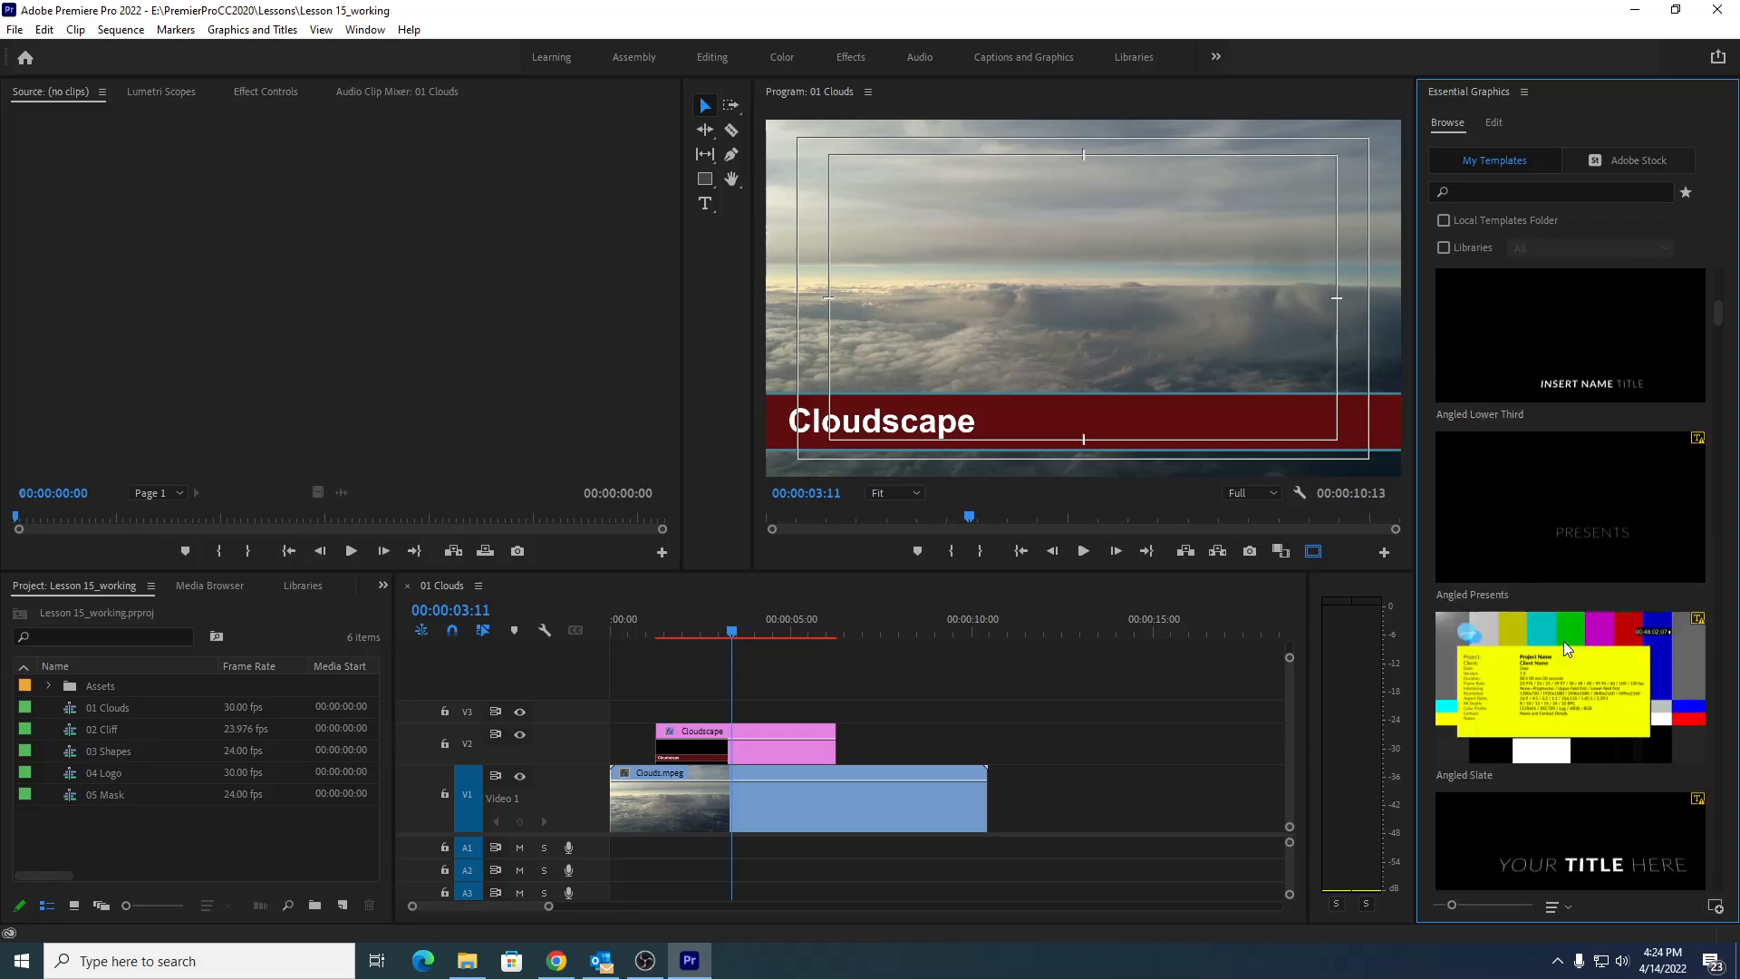
{"action": "scroll", "coordinate": [1563, 640], "scroll_direction": "up", "scroll_amount": 3}
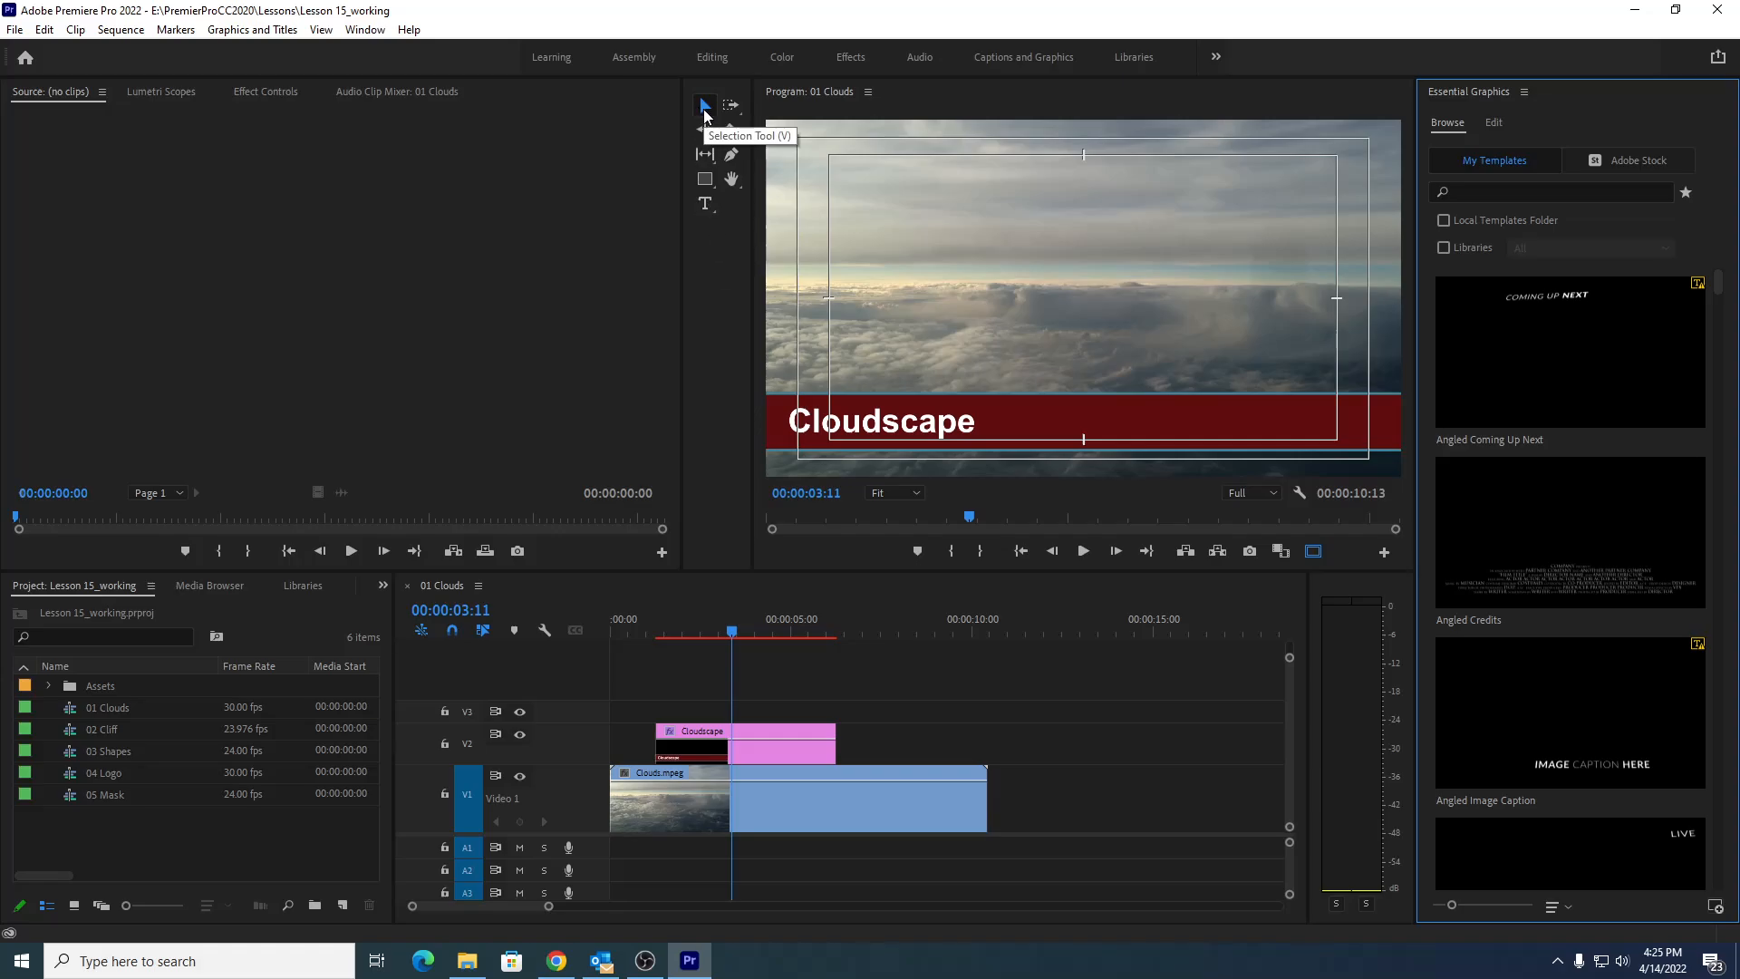
Examine the Pen, shape and Type tools with their variants, and return to the Selection tool
{"action": "left_click", "coordinate": [731, 155]}
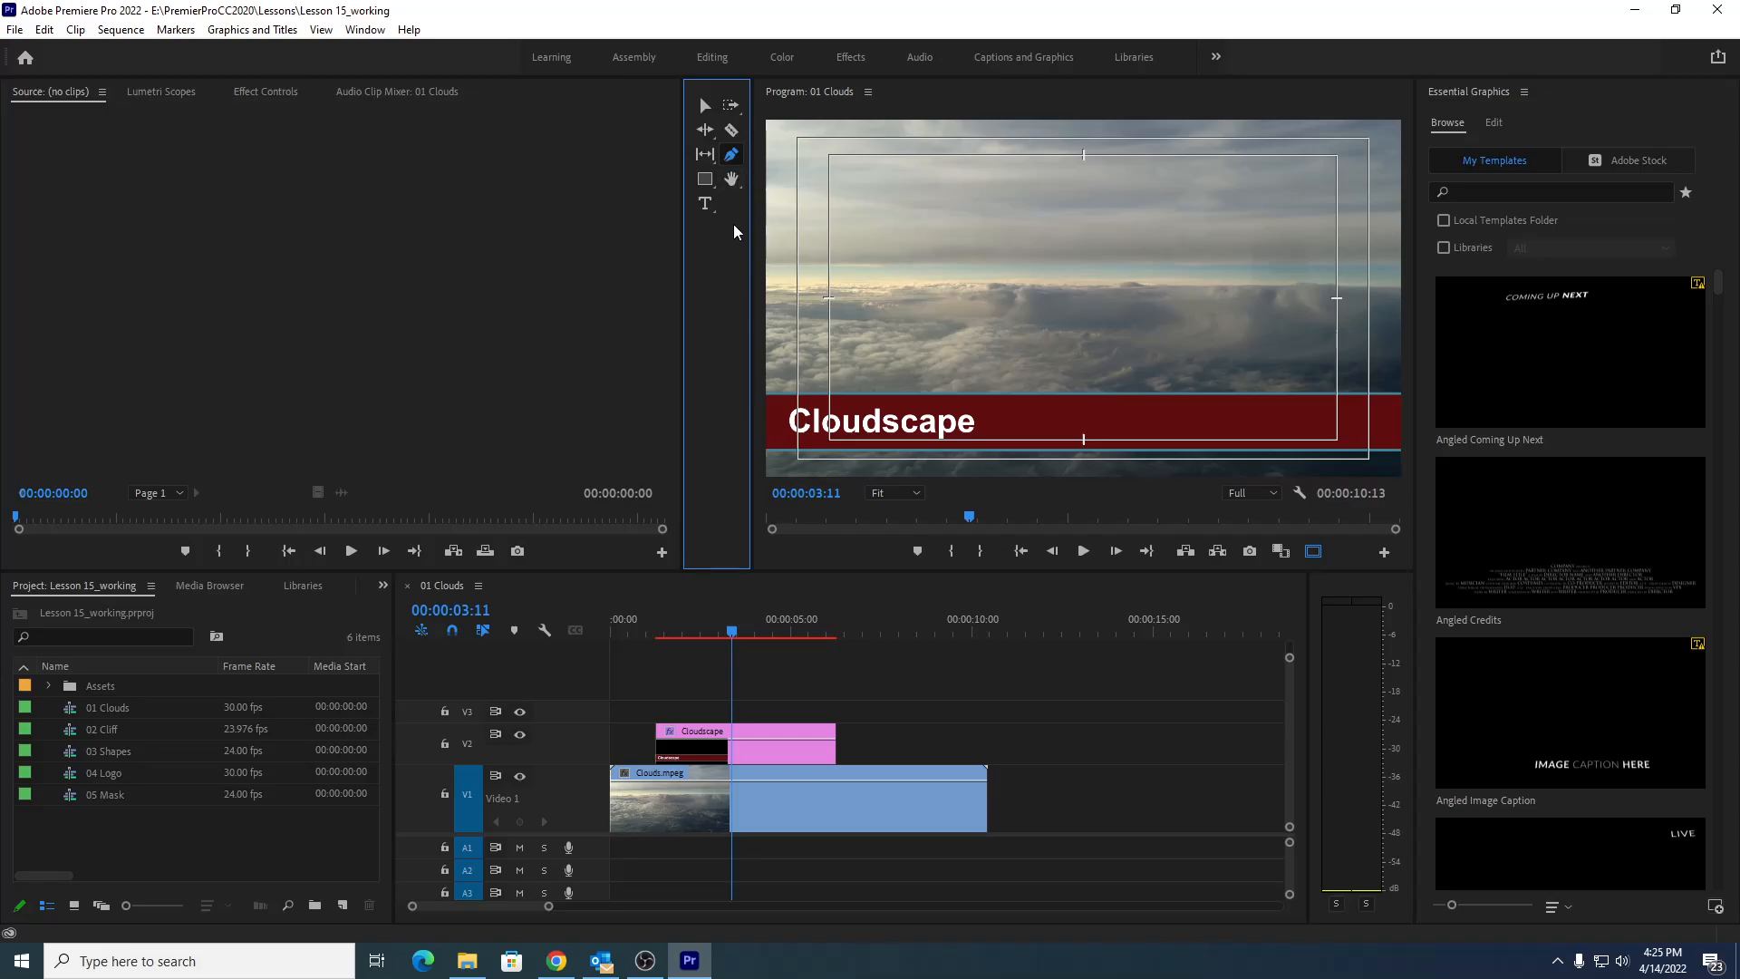
{"action": "left_click", "coordinate": [707, 184]}
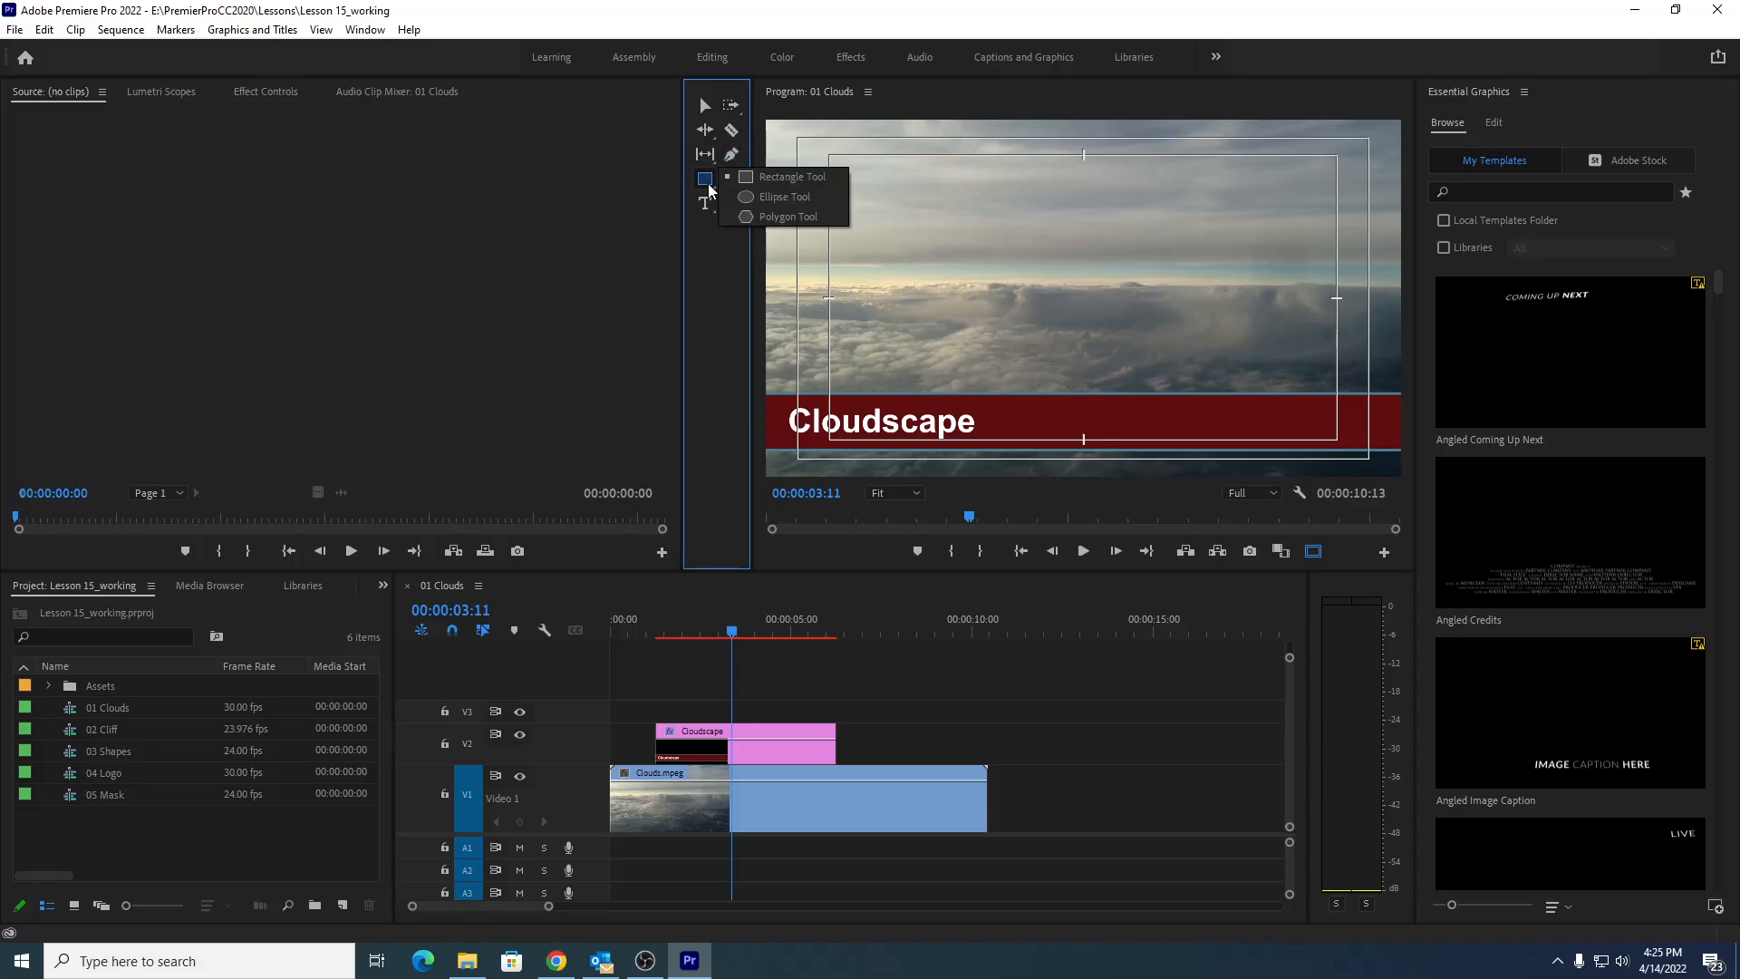
{"action": "left_click", "coordinate": [748, 218]}
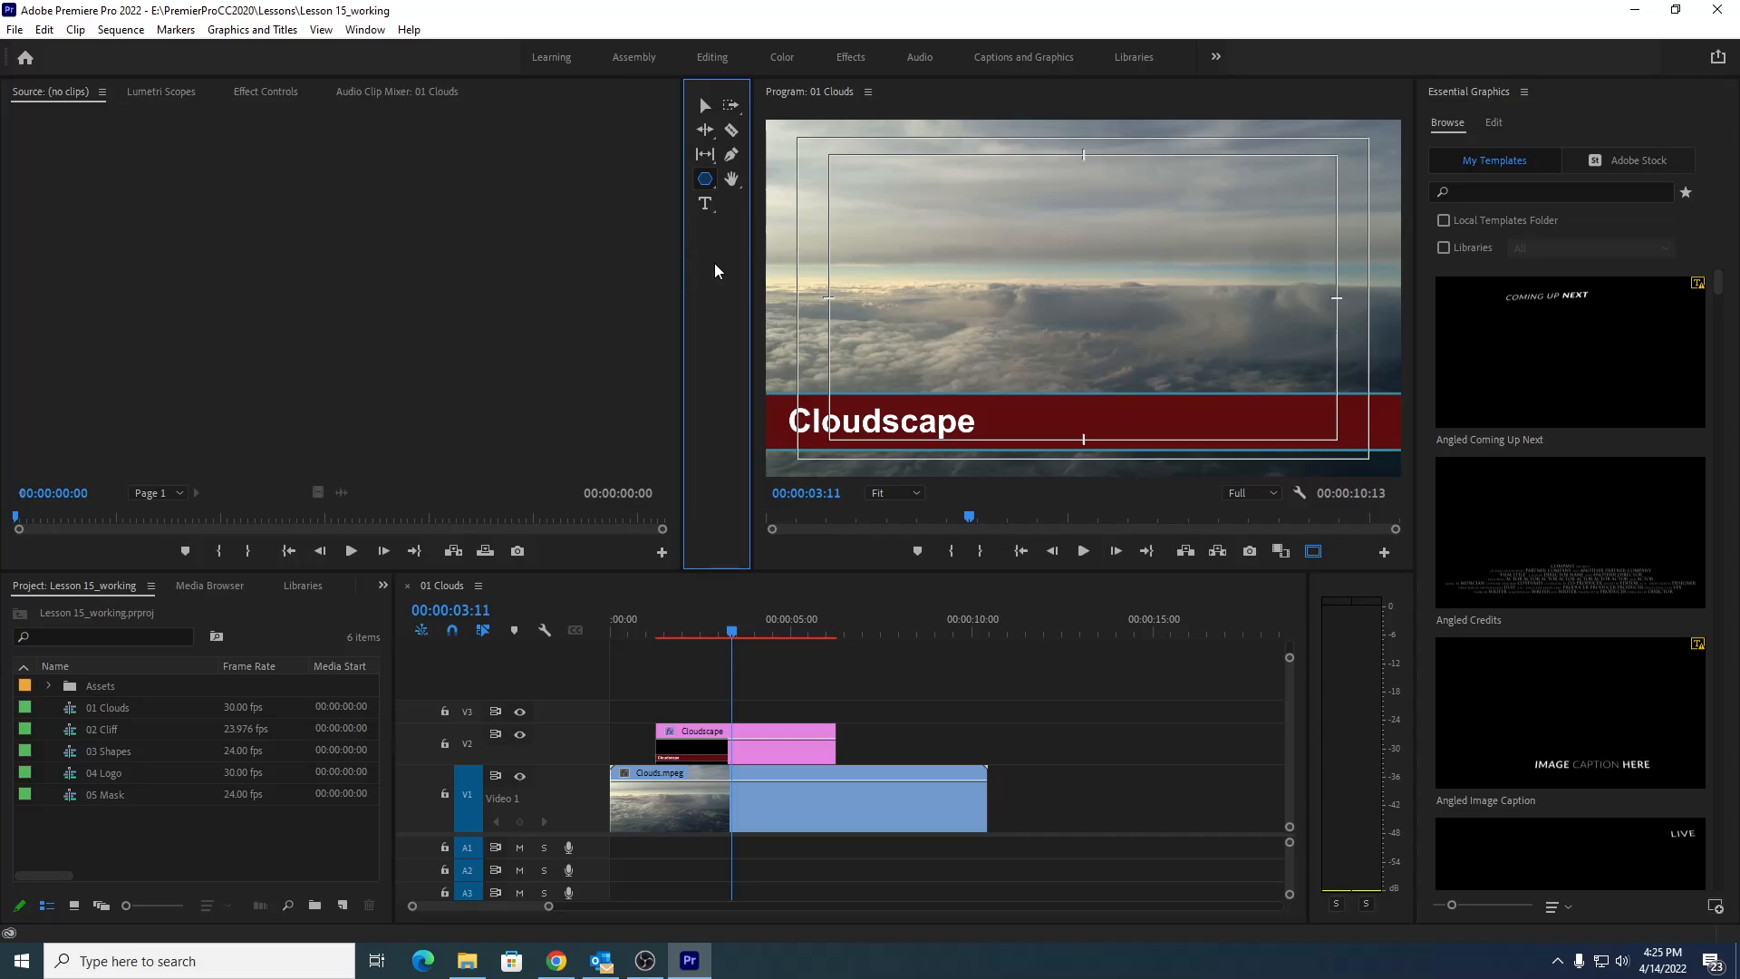
{"action": "left_click", "coordinate": [706, 183]}
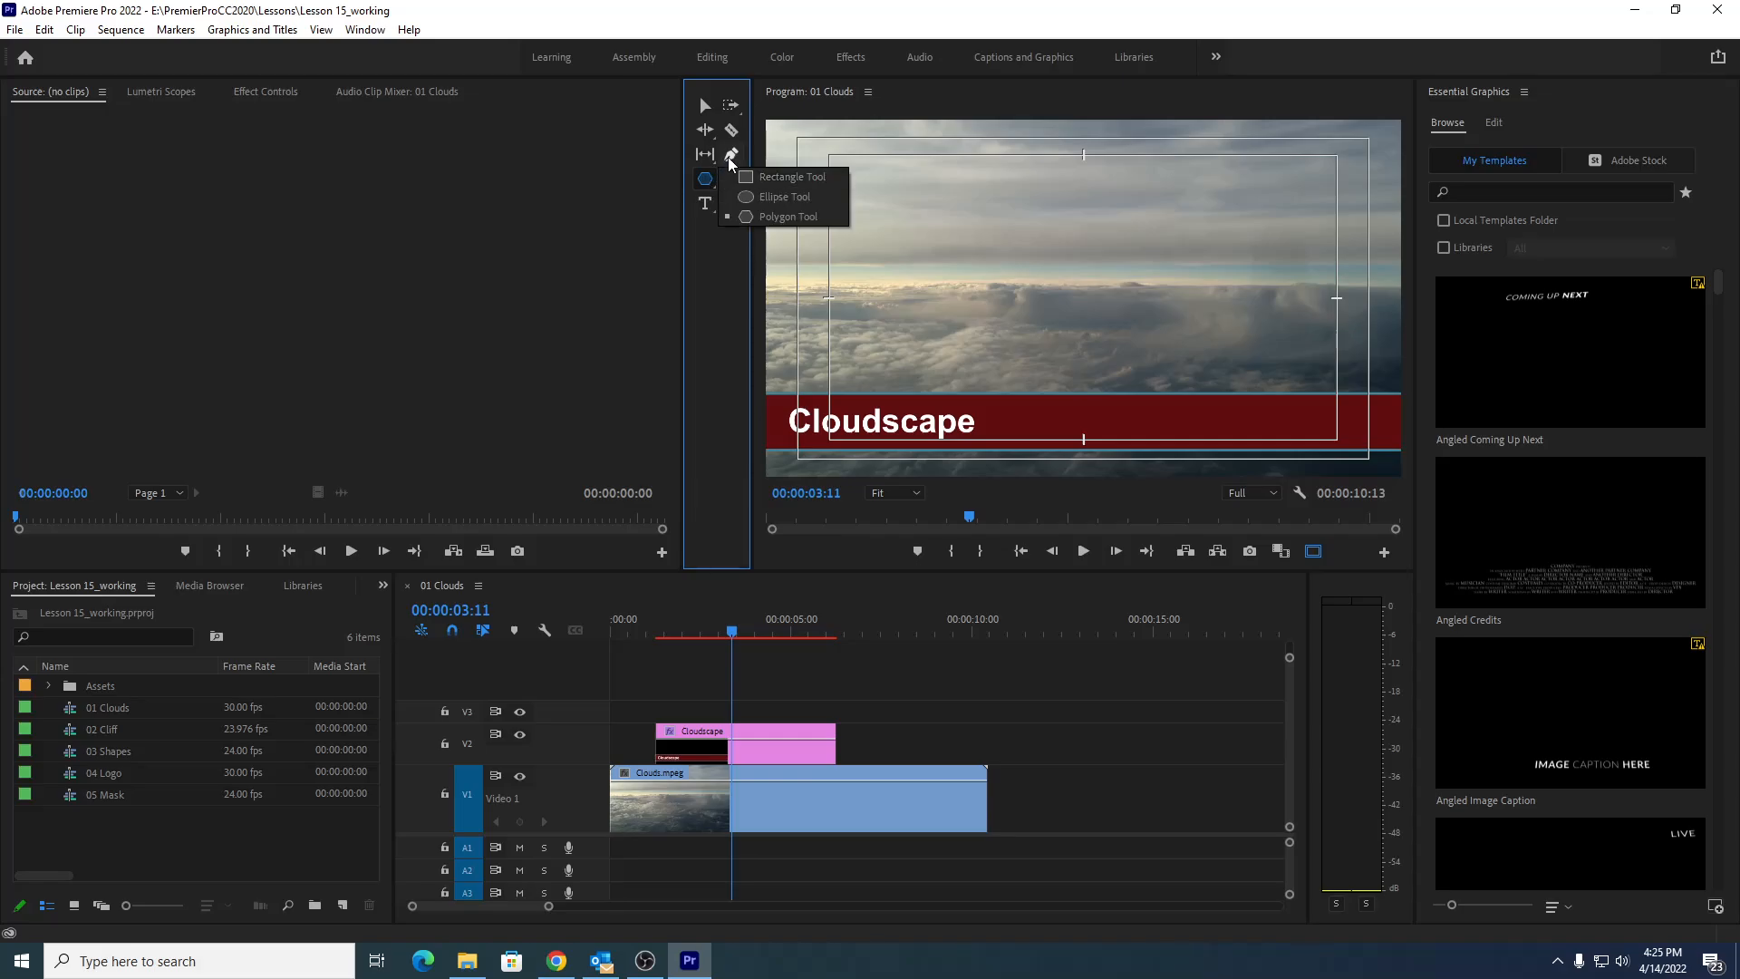
{"action": "left_click", "coordinate": [732, 154]}
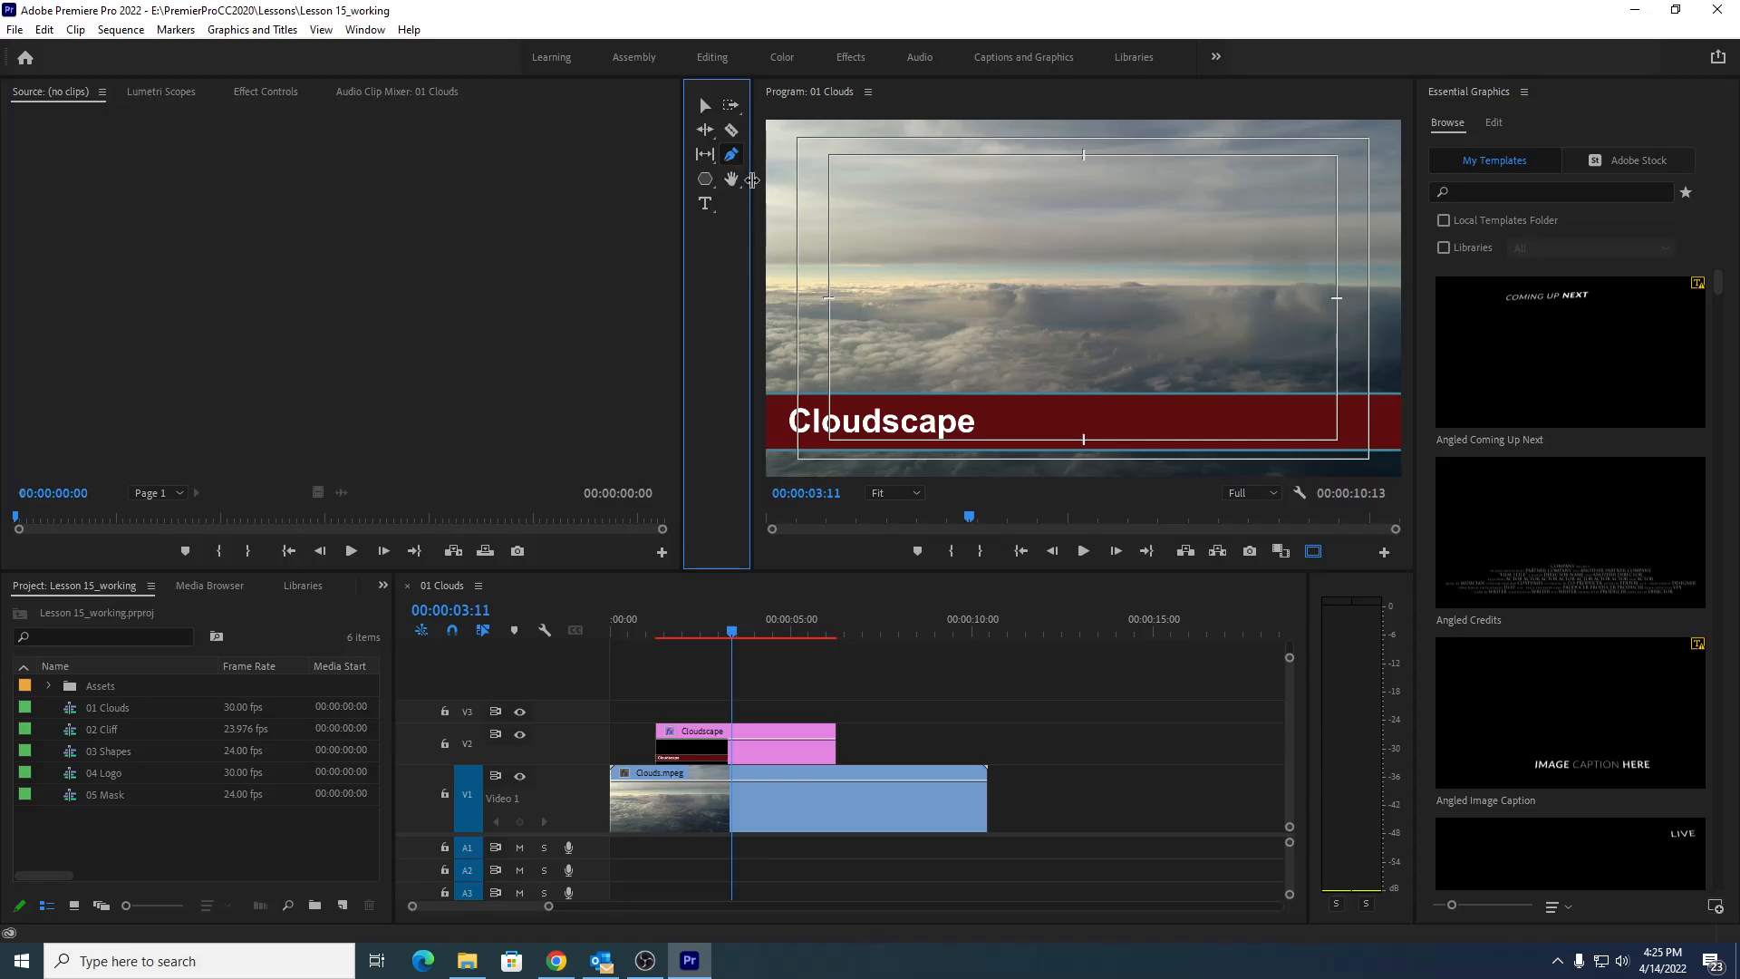
{"action": "left_click", "coordinate": [706, 205]}
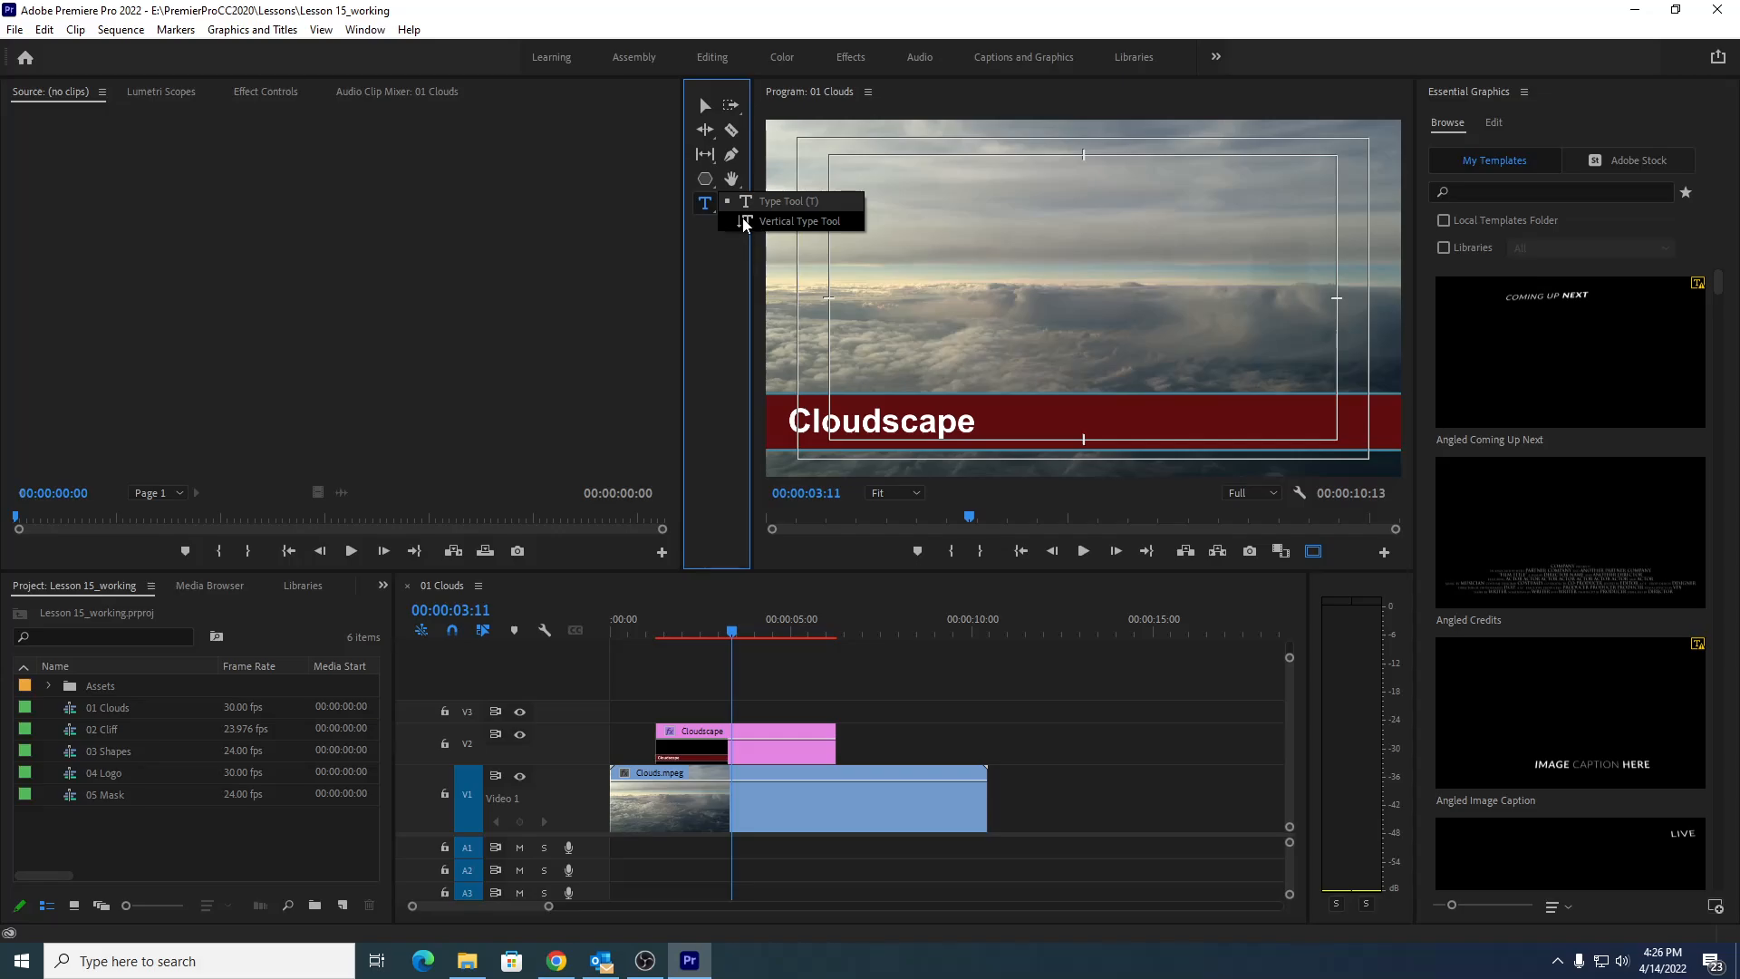
{"action": "left_click", "coordinate": [743, 223]}
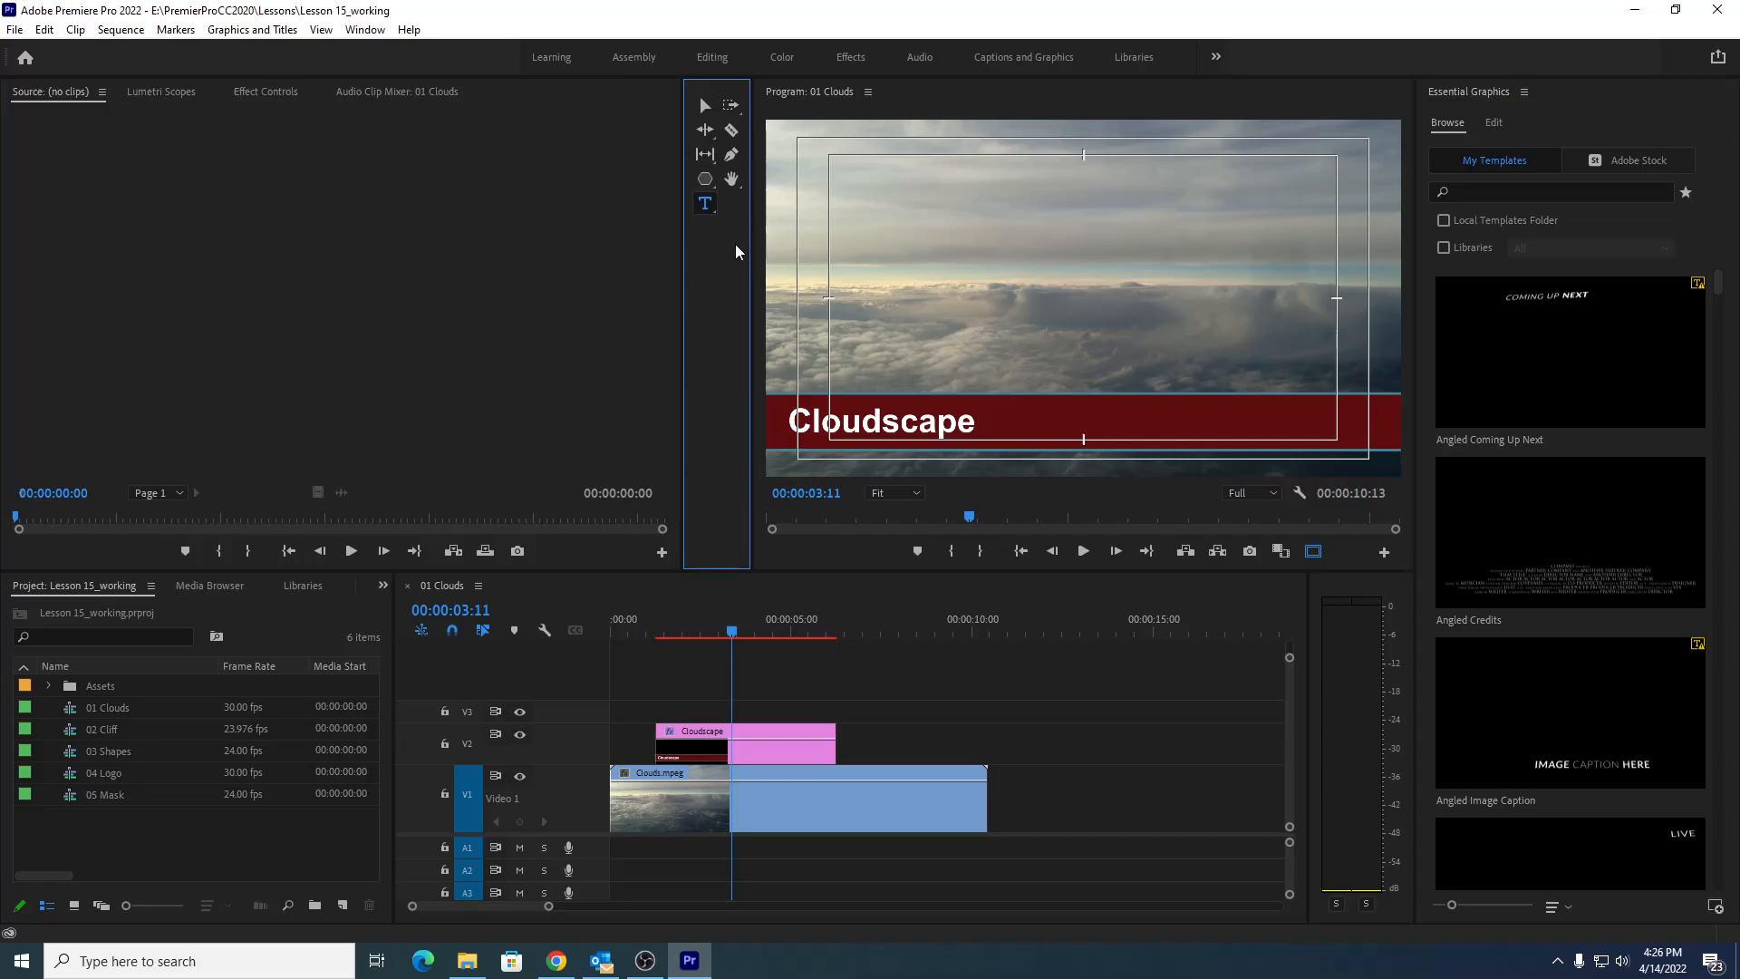
{"action": "left_click", "coordinate": [701, 108]}
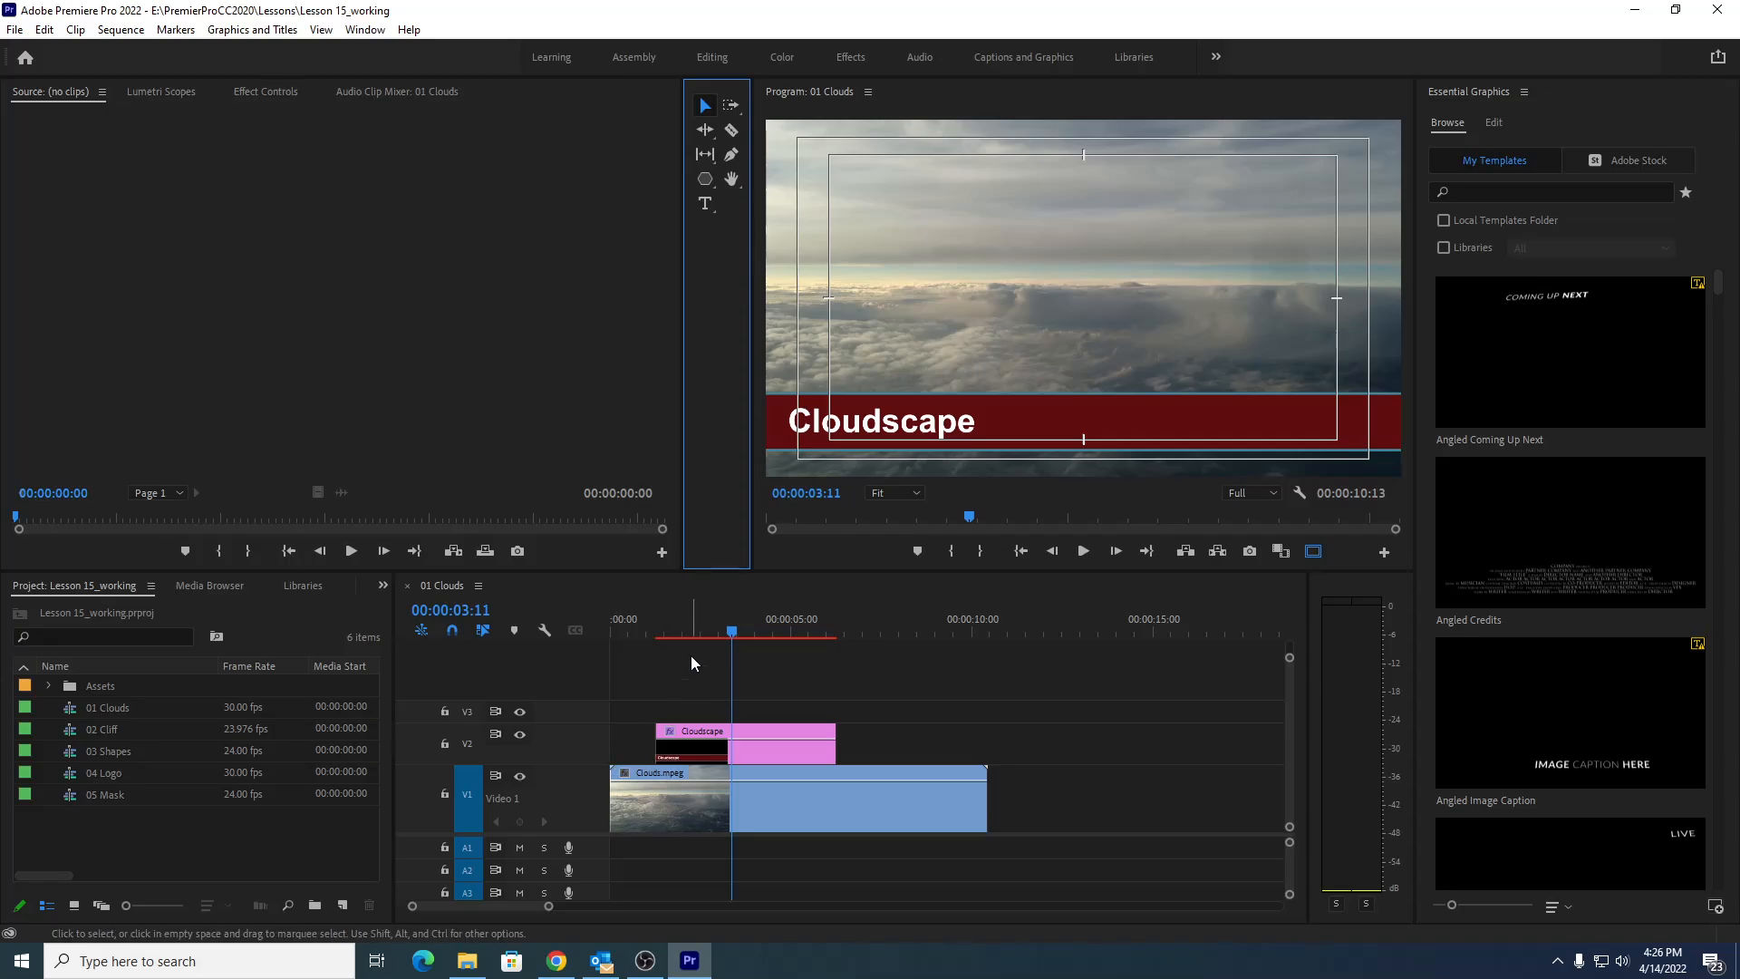
Move the playhead to 00:00:04:02 and select the Cloudscape title clip on track V2 for editing
{"action": "left_click_drag", "start_coordinate": [705, 627], "coordinate": [757, 635]}
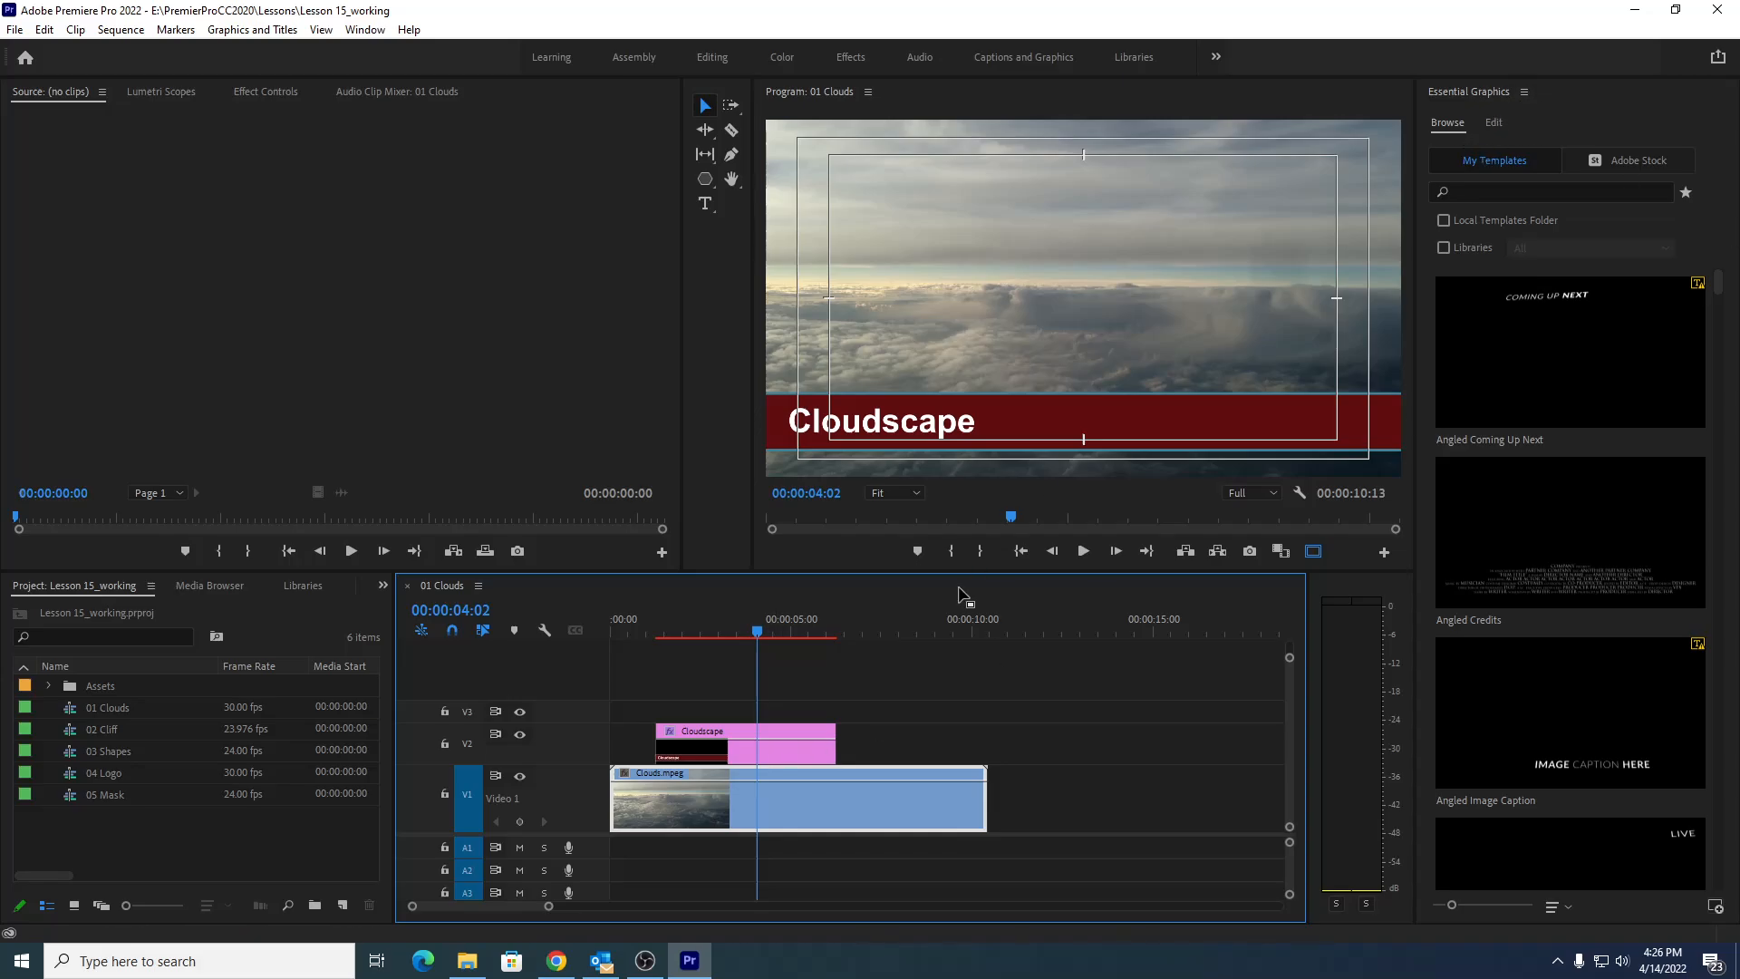
{"action": "left_click", "coordinate": [785, 747]}
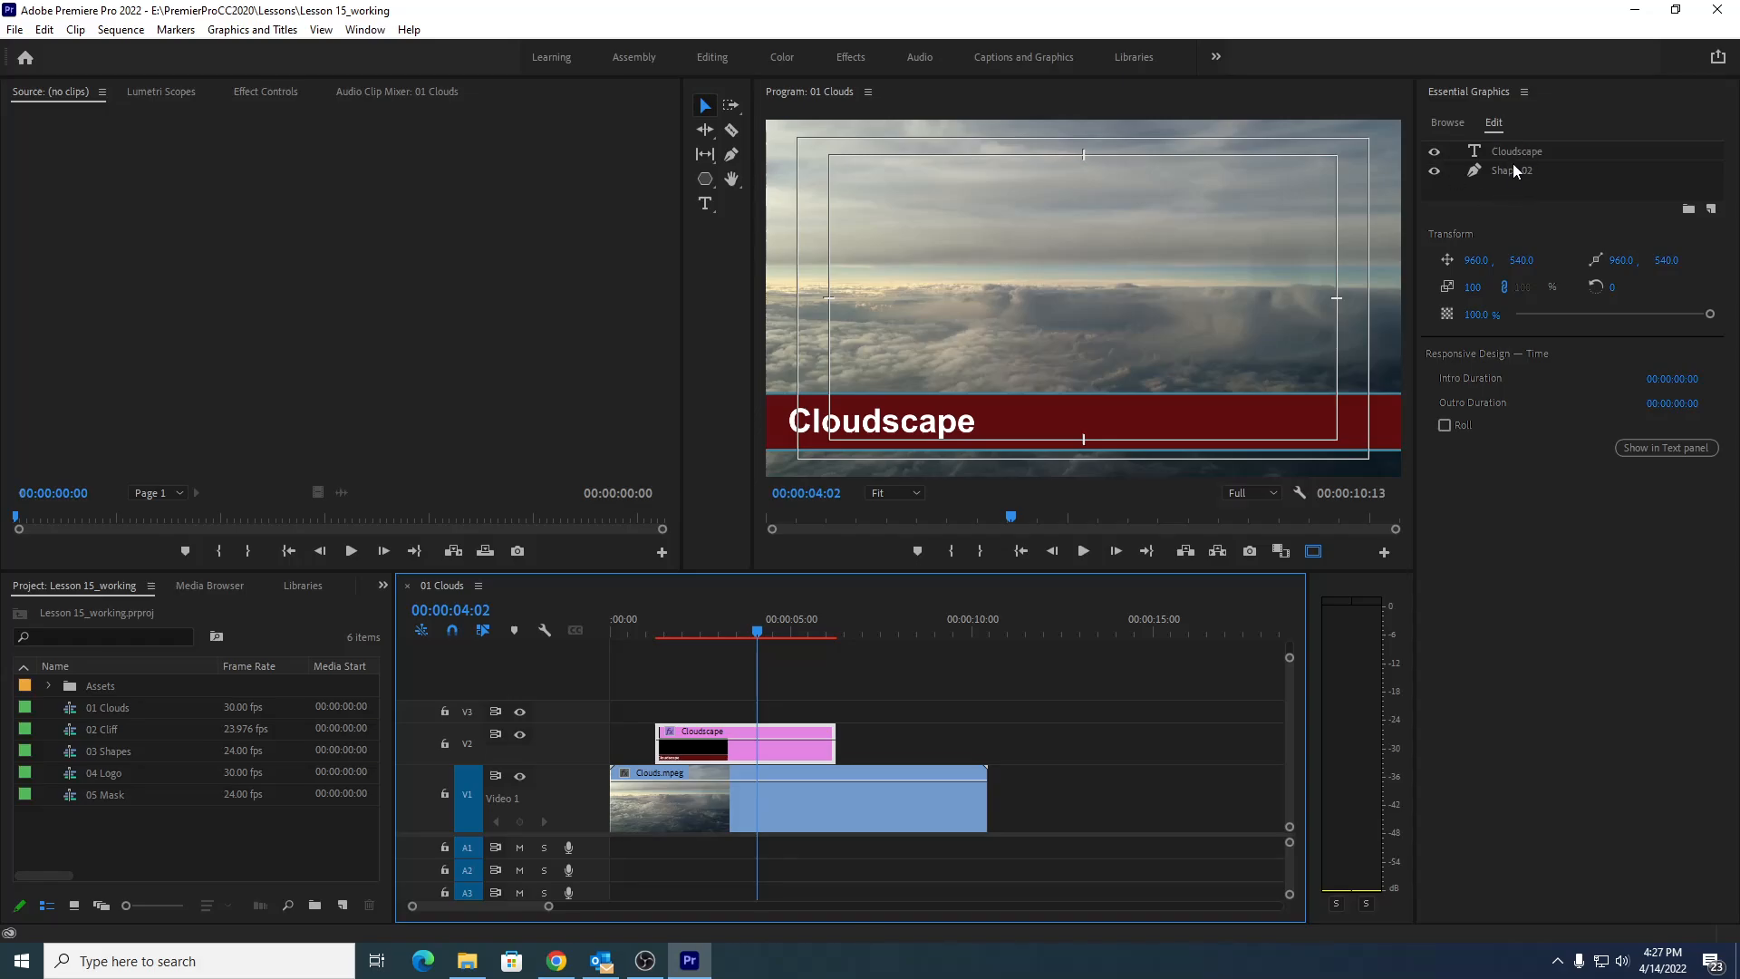
Try placing the Cloudscape text layer beneath Shape 02 and hiding it, restoring its order and visibility
{"action": "left_click_drag", "start_coordinate": [1508, 151], "coordinate": [1508, 181]}
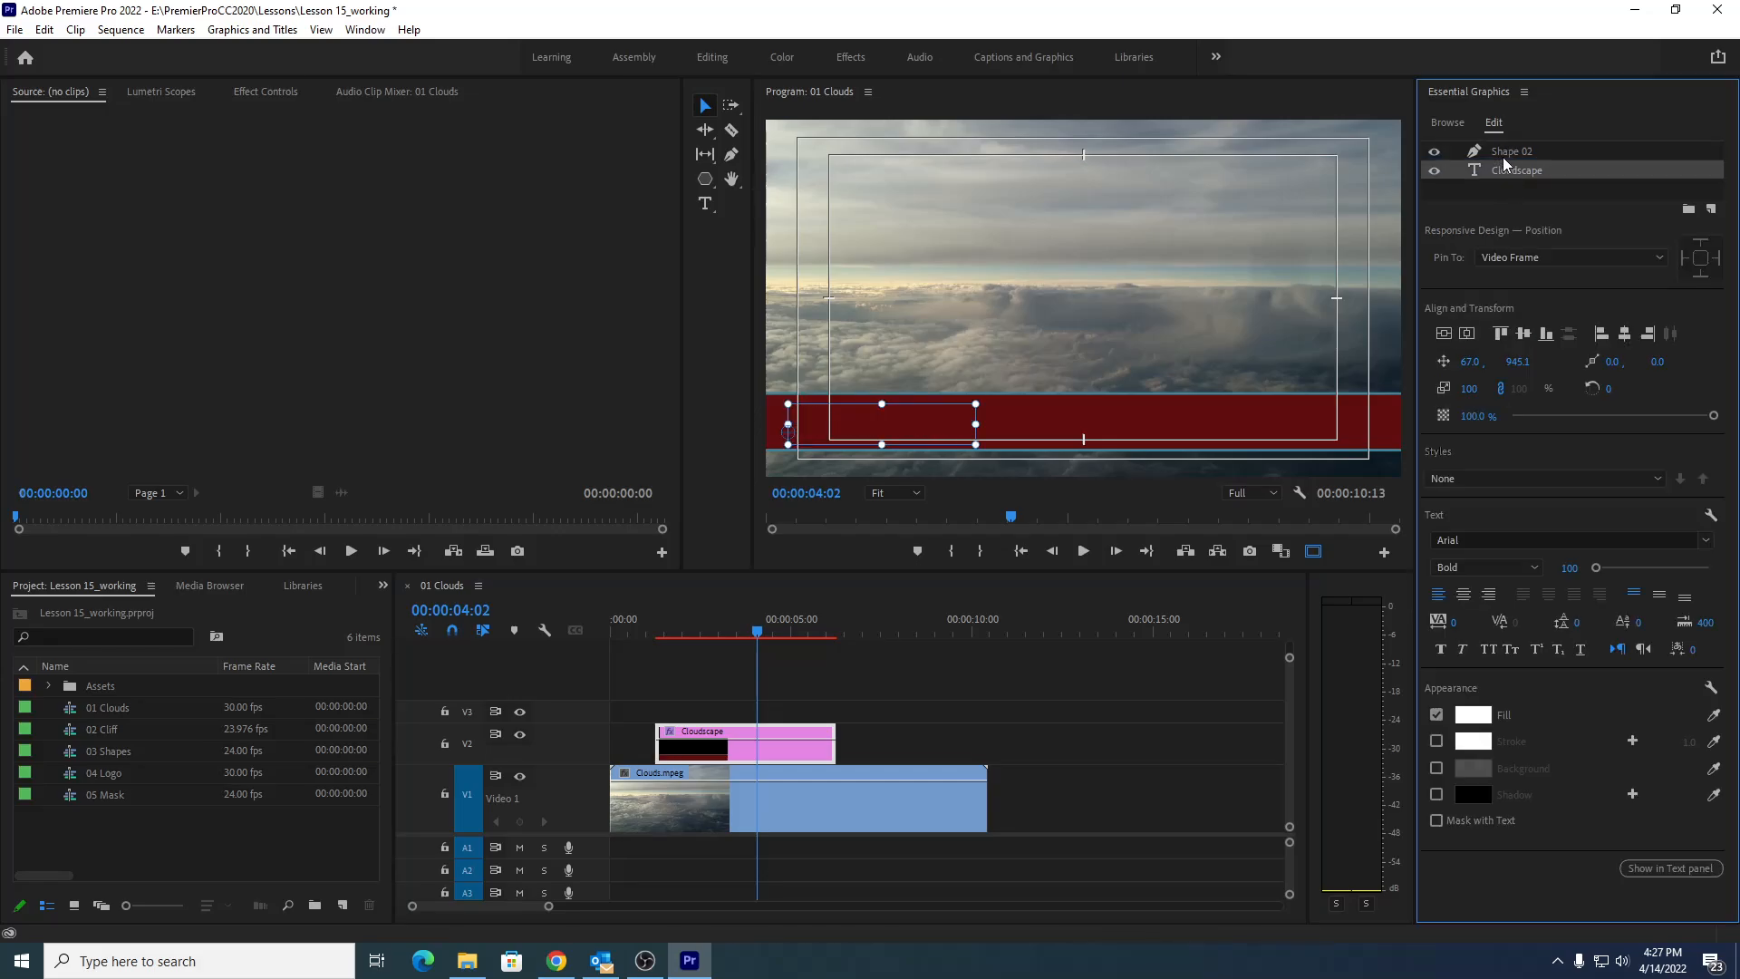
{"action": "left_click_drag", "start_coordinate": [1503, 149], "coordinate": [1512, 179]}
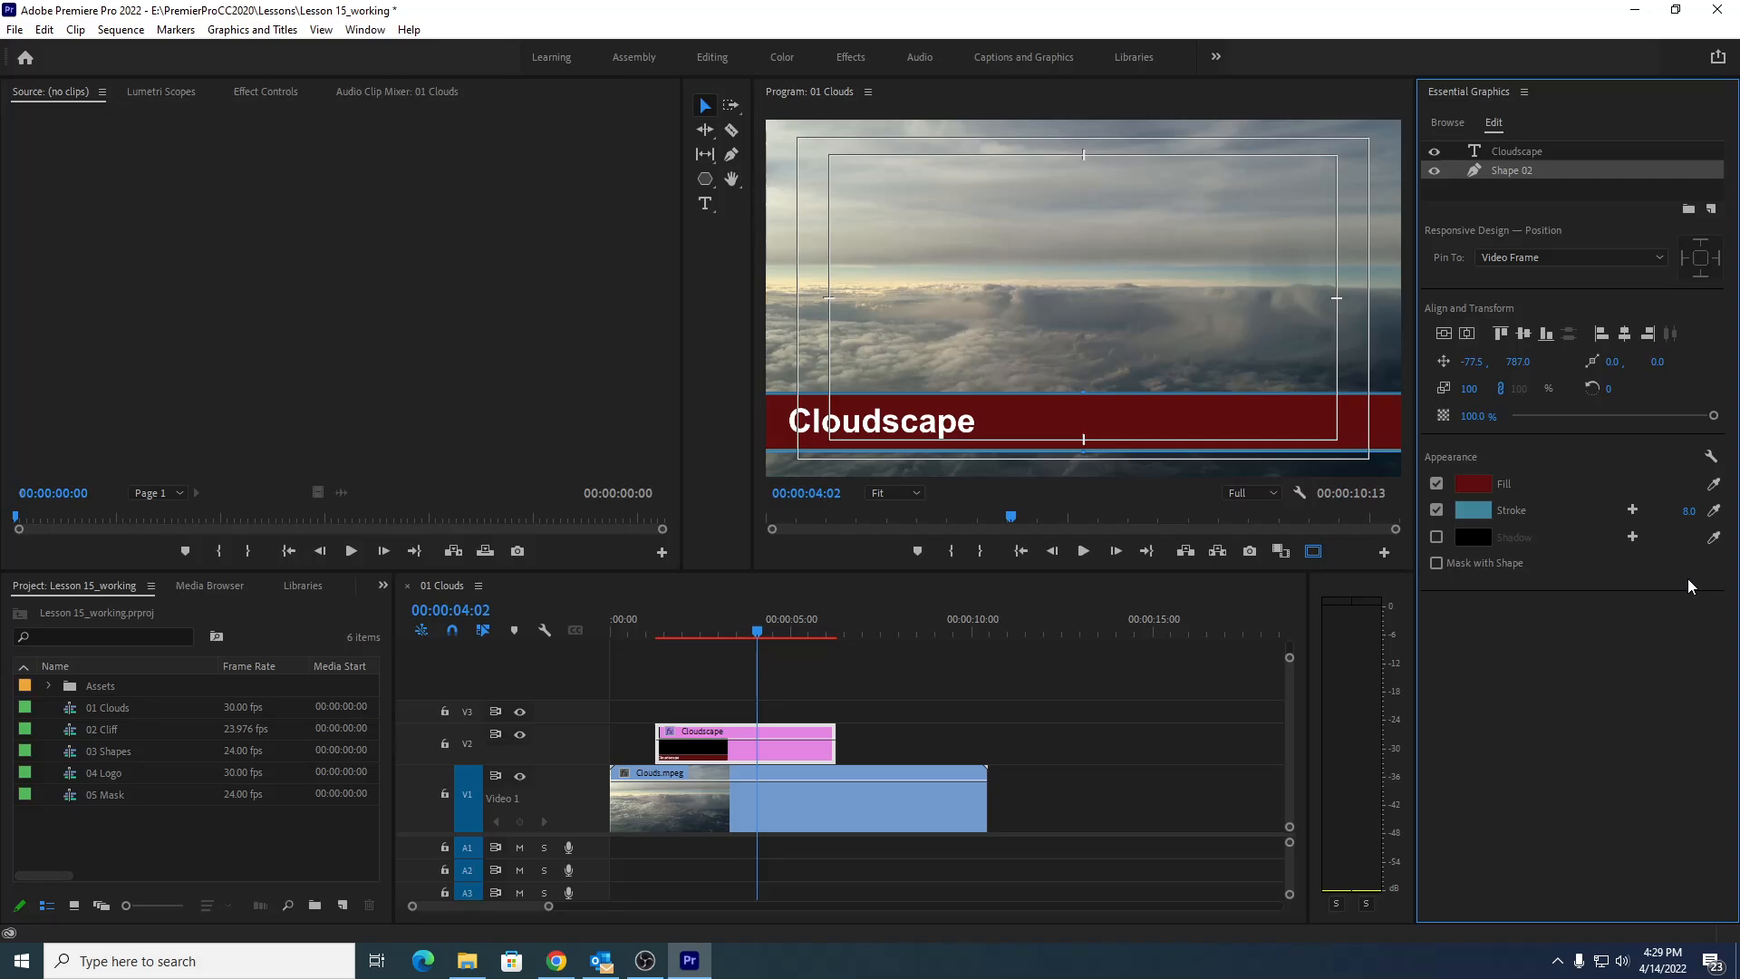
{"action": "left_click", "coordinate": [1433, 151]}
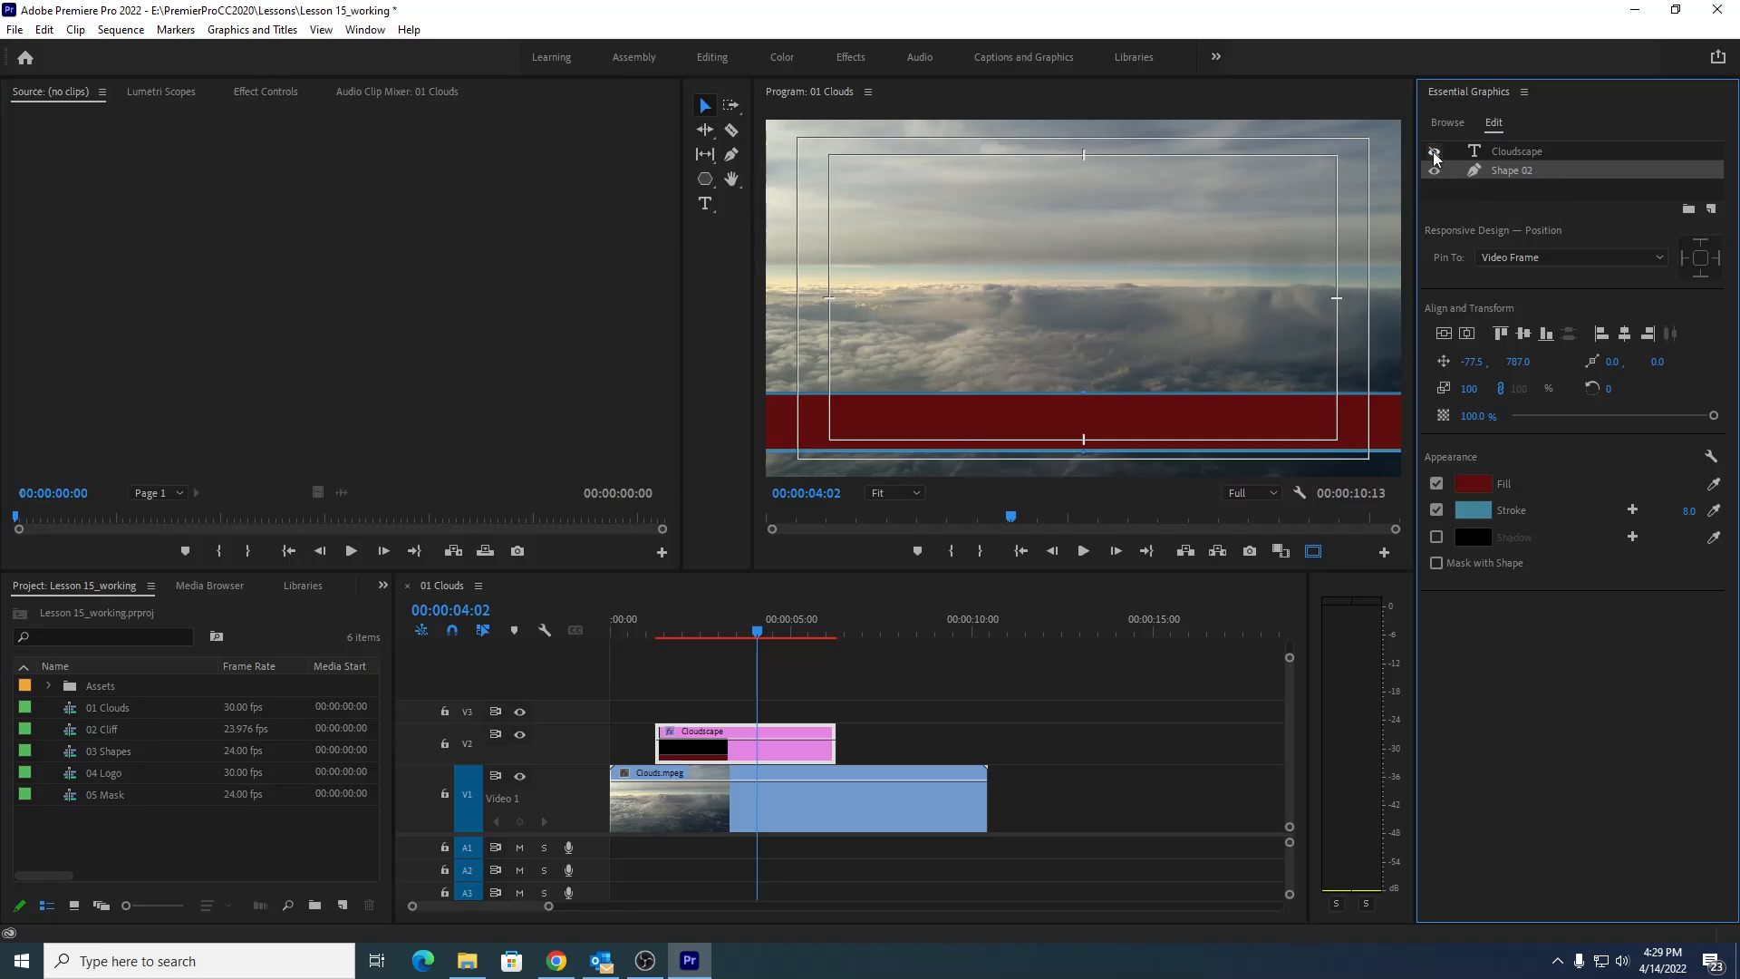
{"action": "left_click", "coordinate": [1432, 150]}
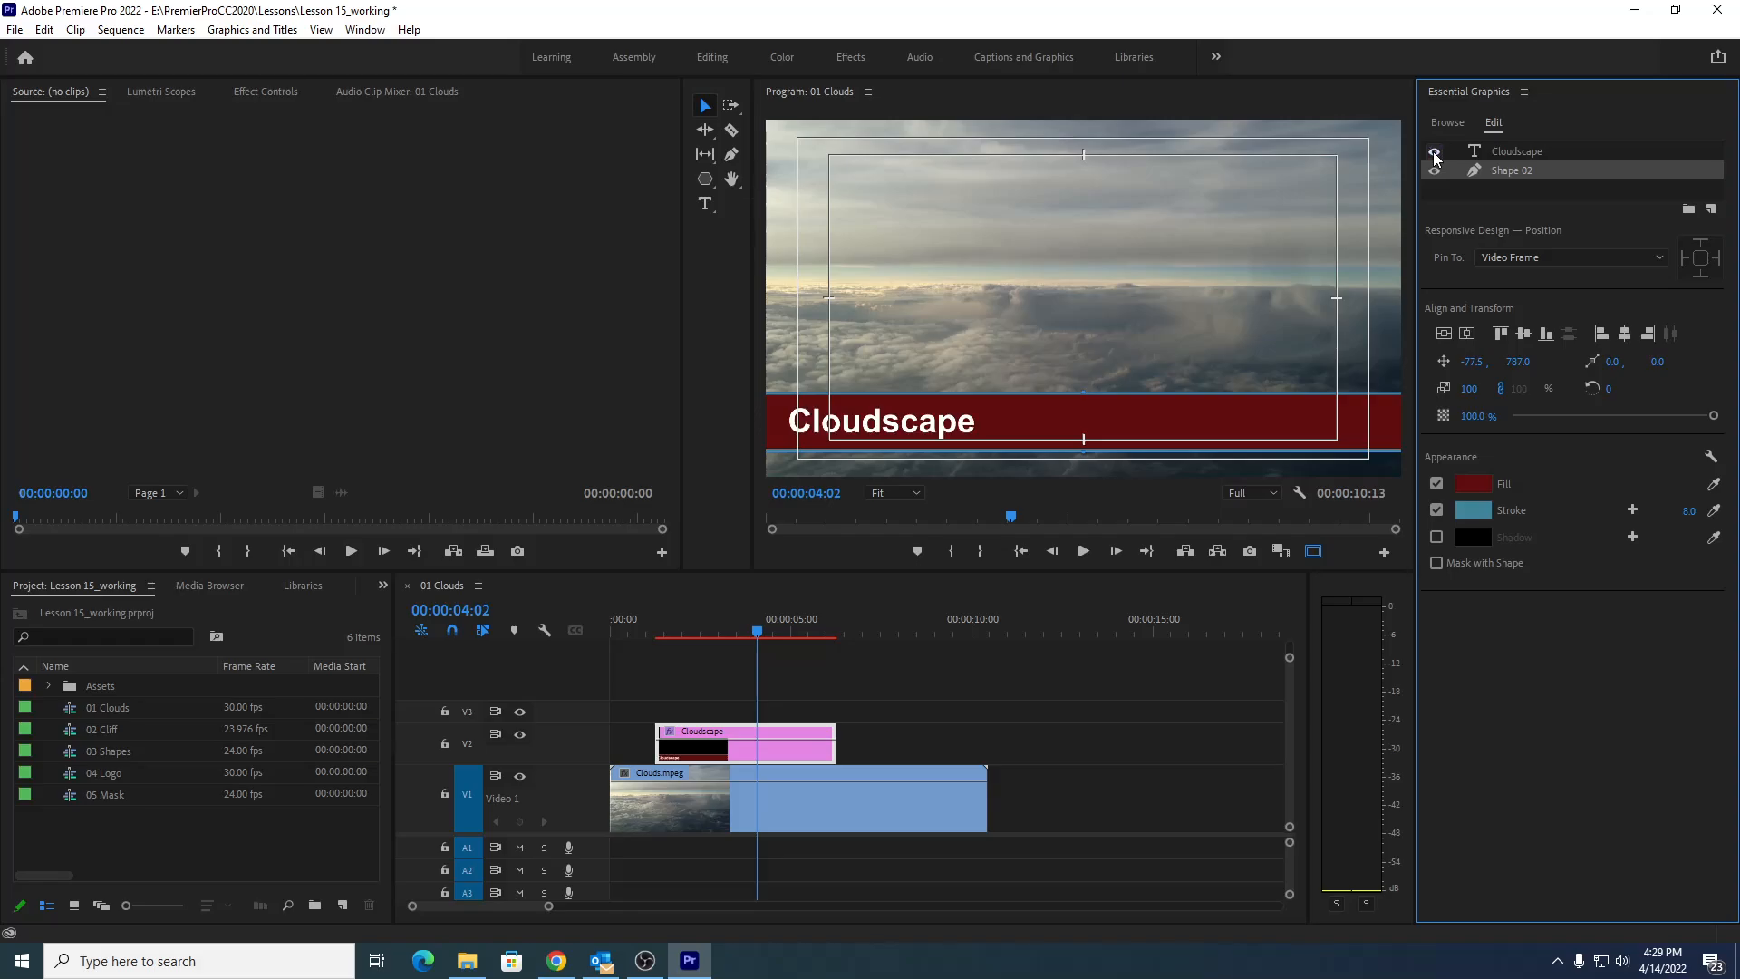
{"action": "double_click", "coordinate": [1516, 171]}
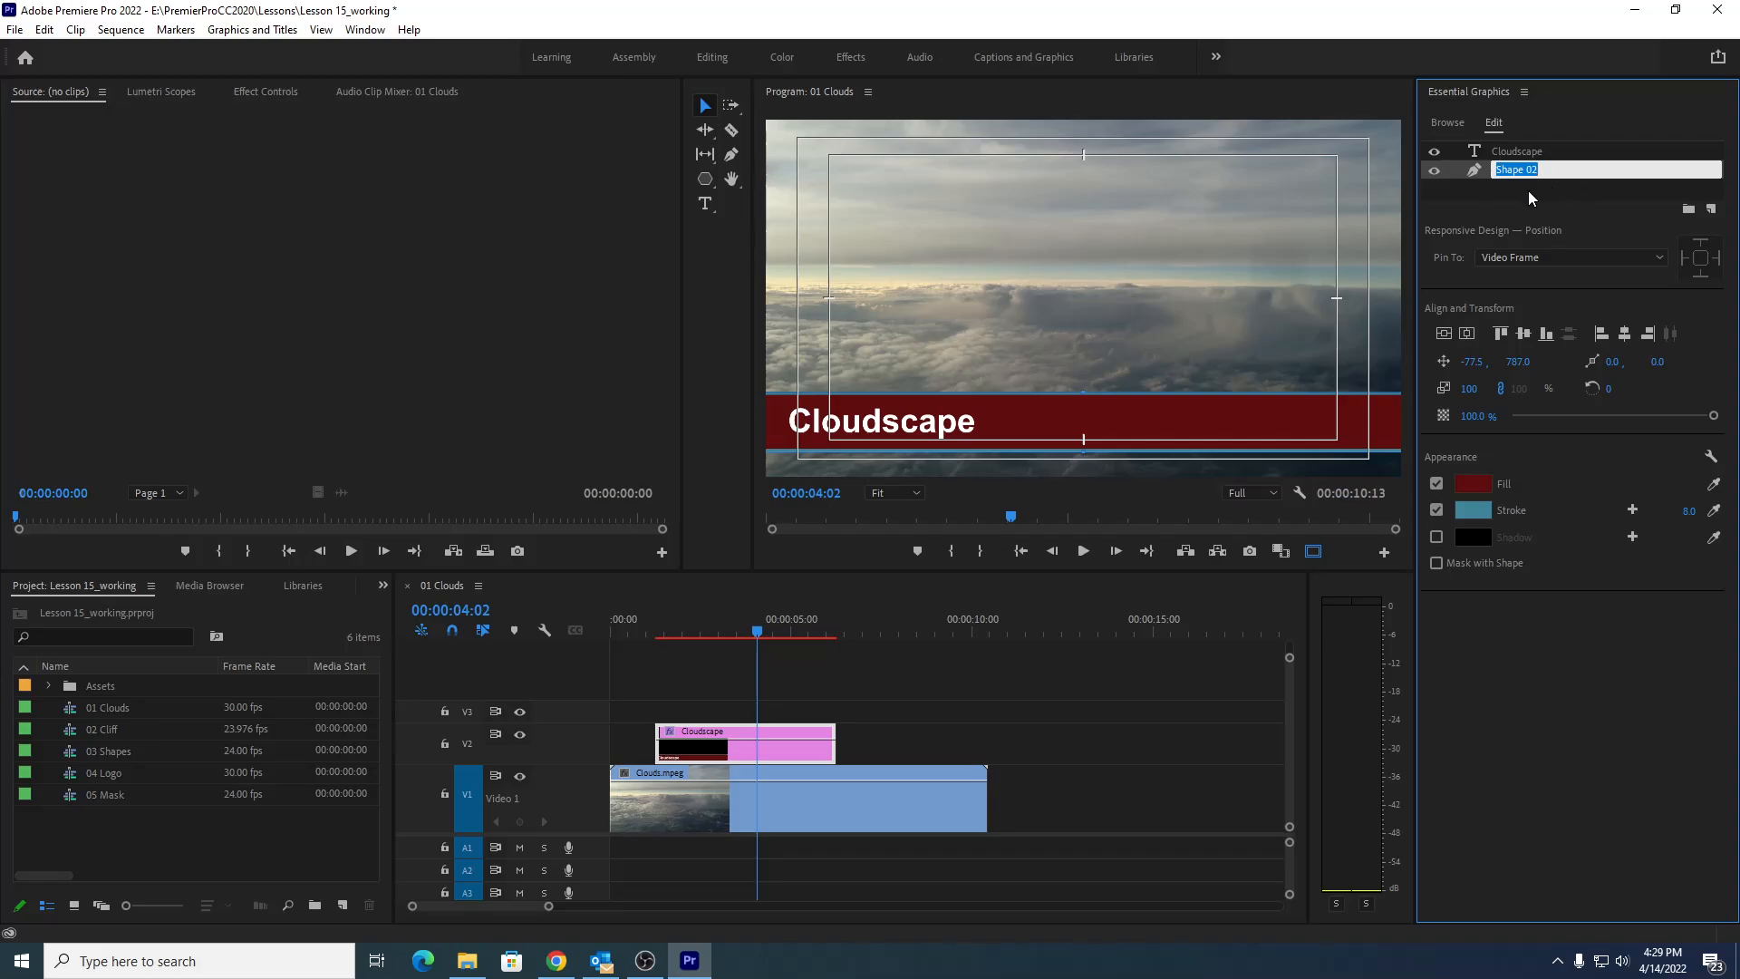
{"action": "left_click", "coordinate": [1528, 191]}
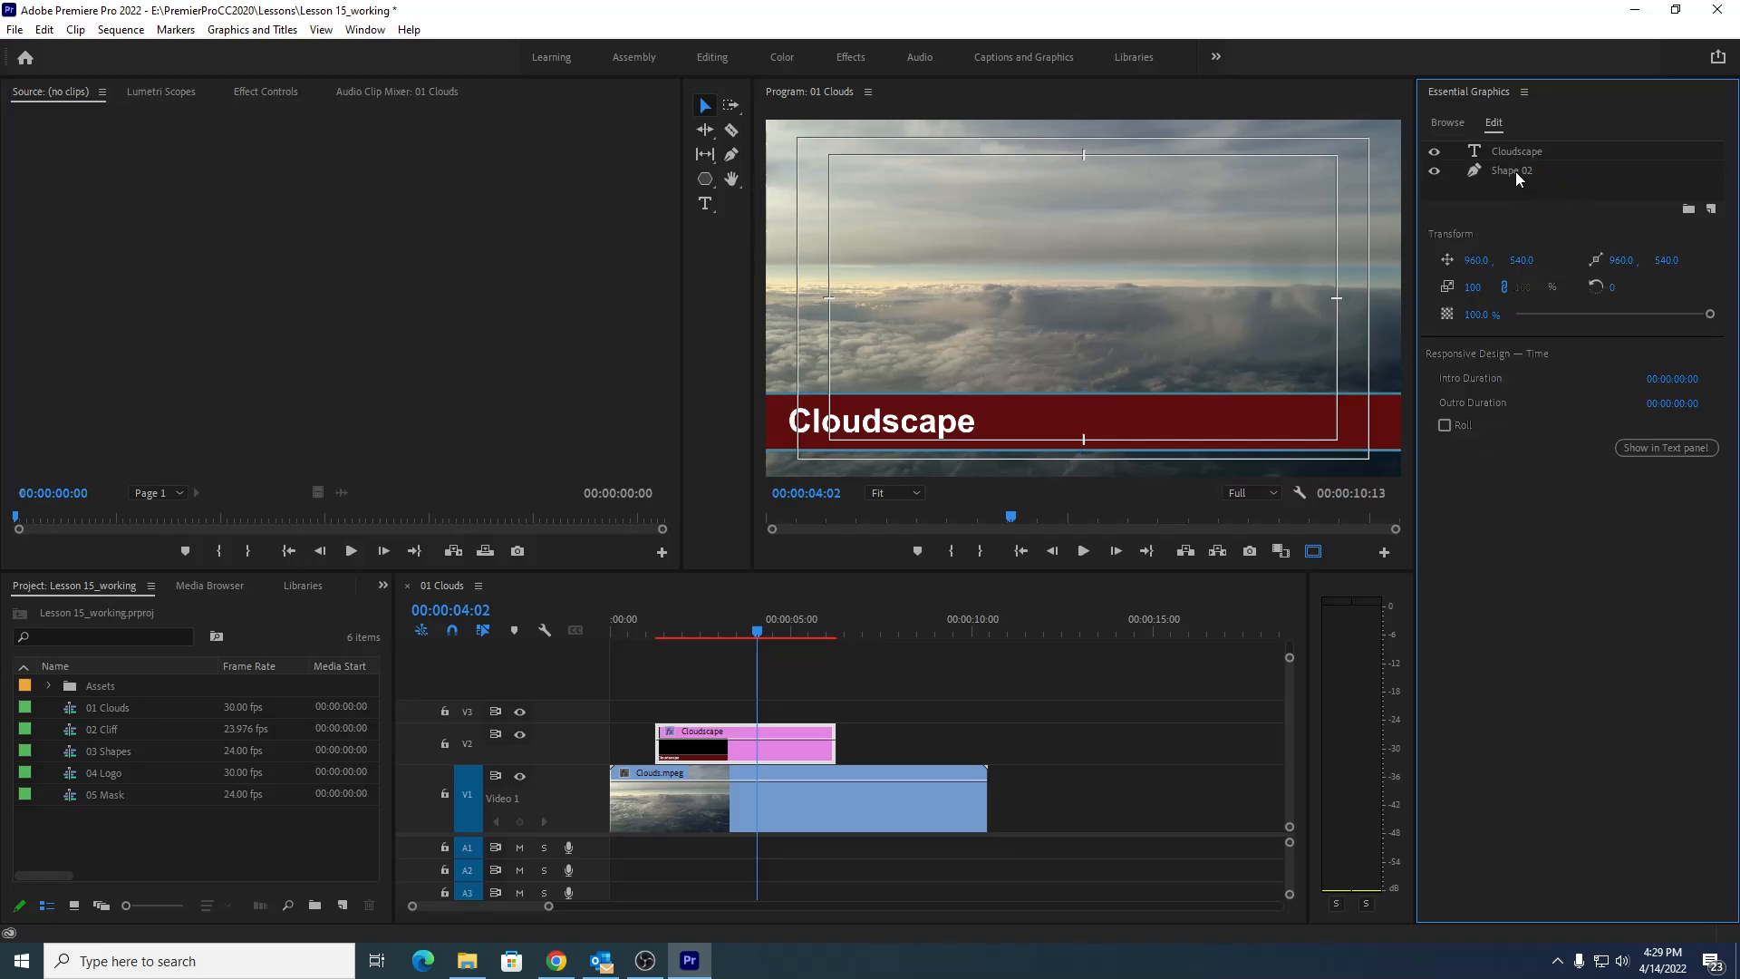
Try a lighter red fill, B15F5F, on the Shape 02 layer and cancel the color choice
{"action": "left_click", "coordinate": [1515, 171]}
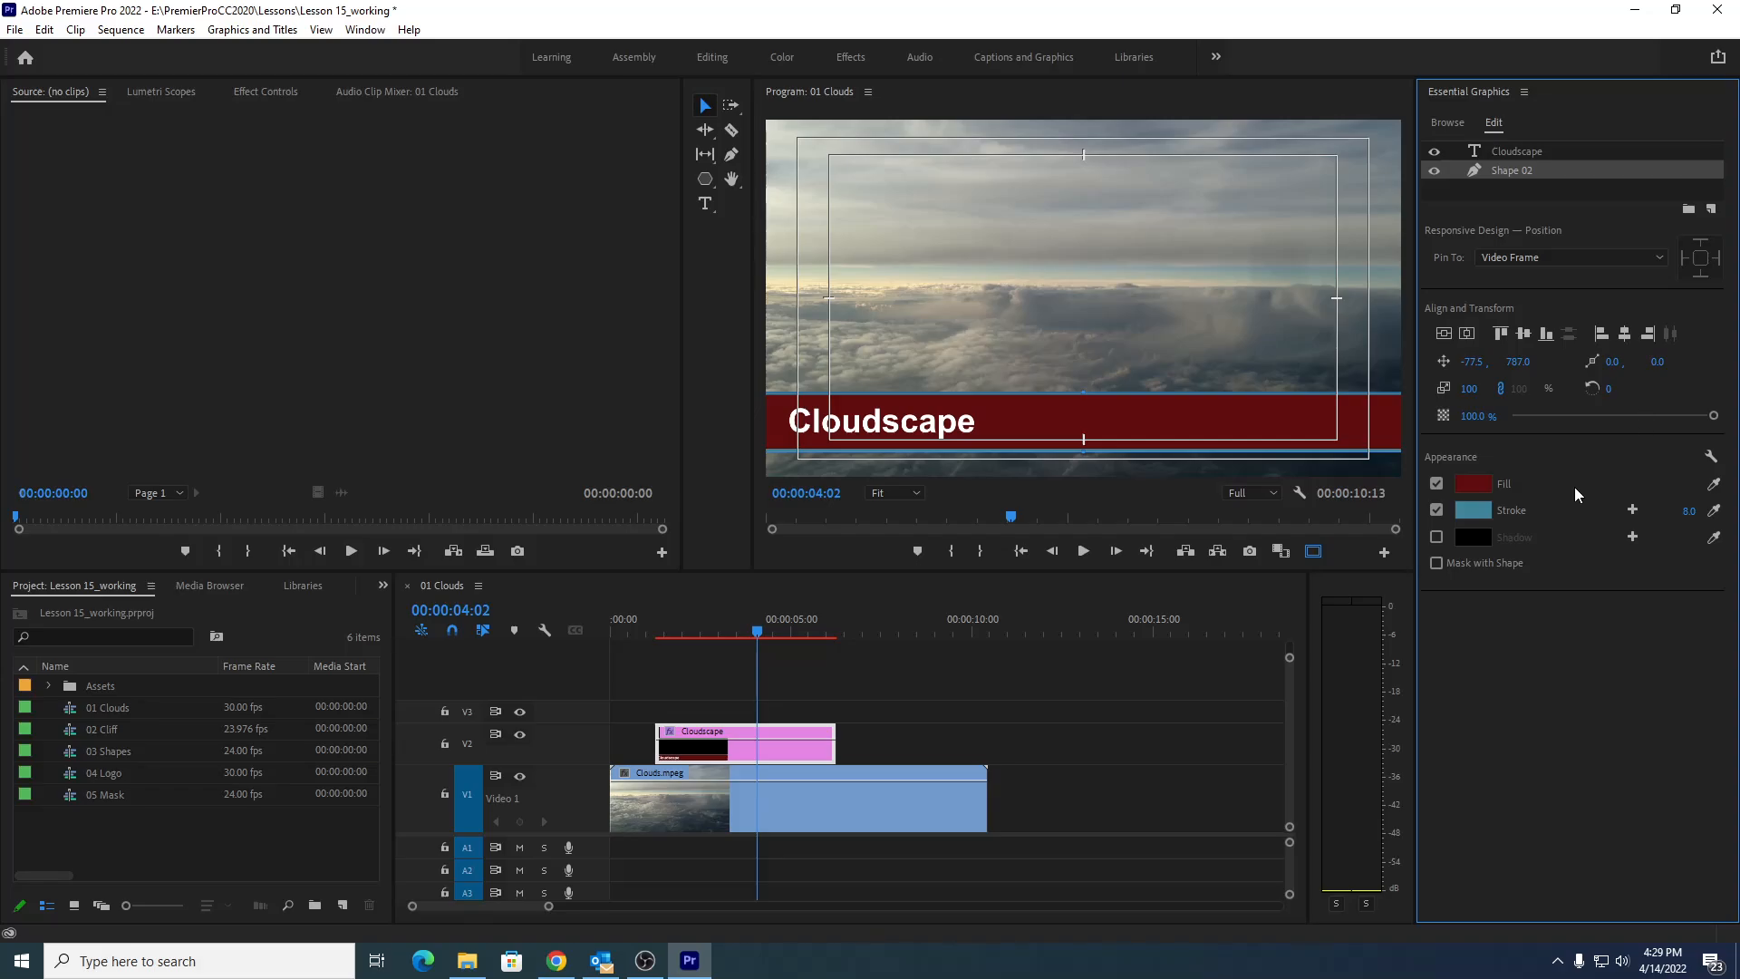
{"action": "left_click", "coordinate": [1480, 486]}
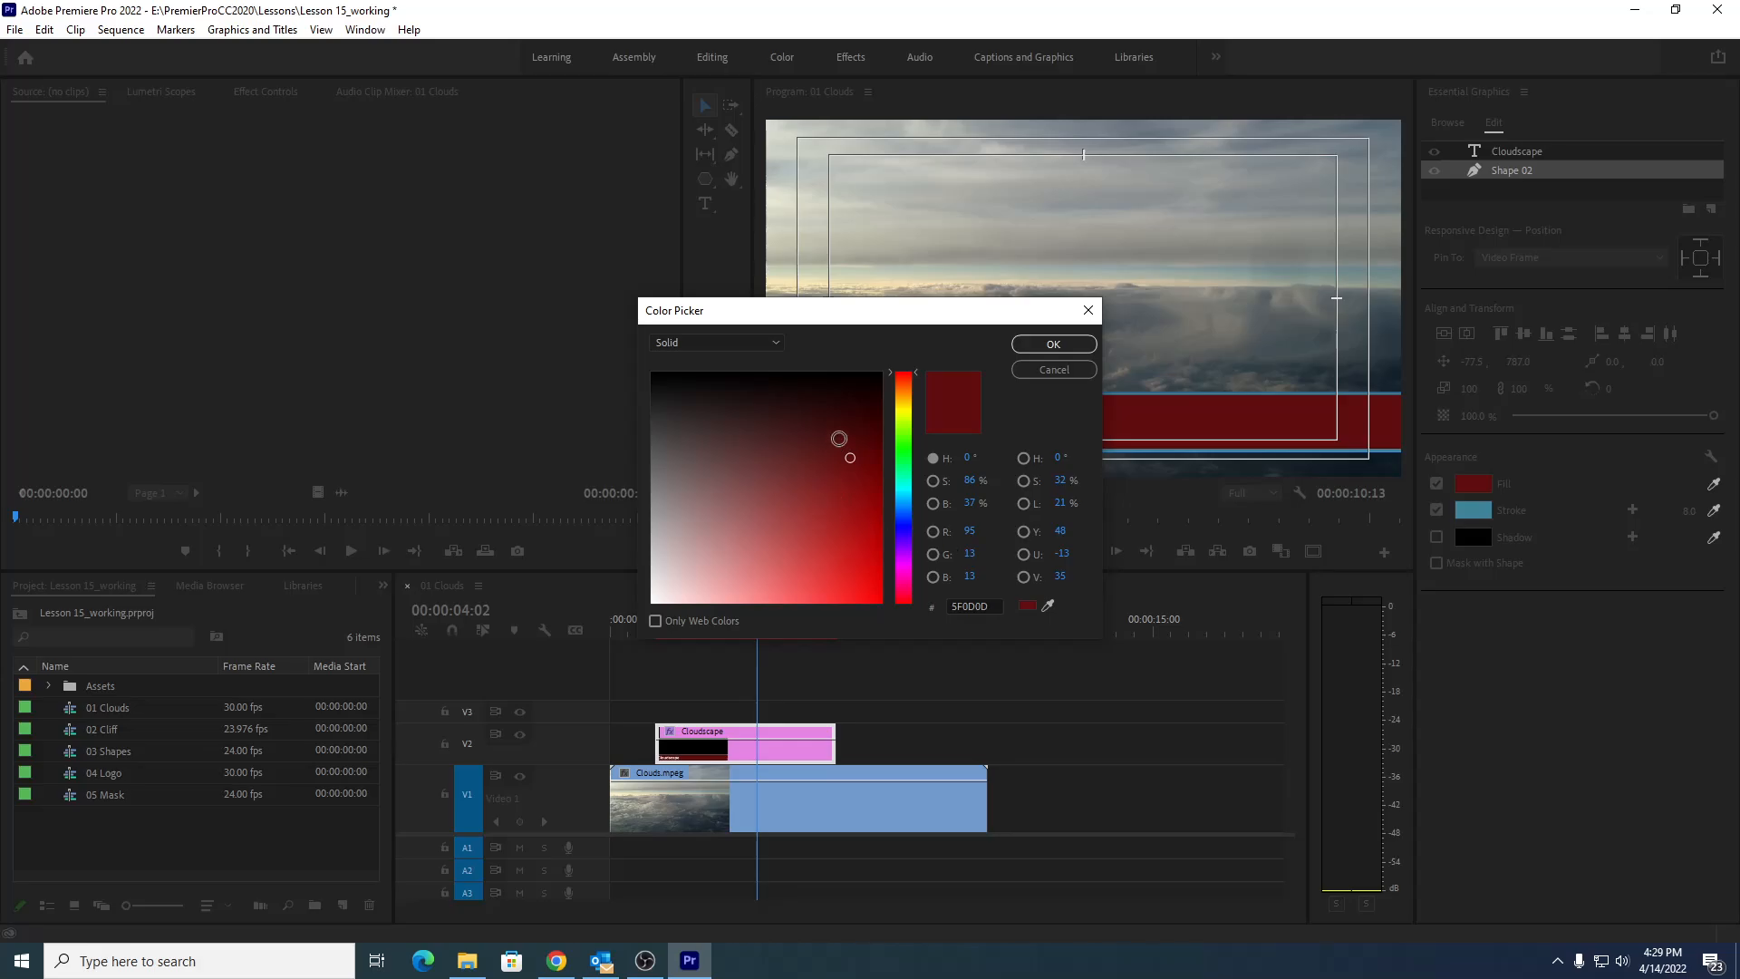
{"action": "left_click_drag", "start_coordinate": [838, 436], "coordinate": [757, 532]}
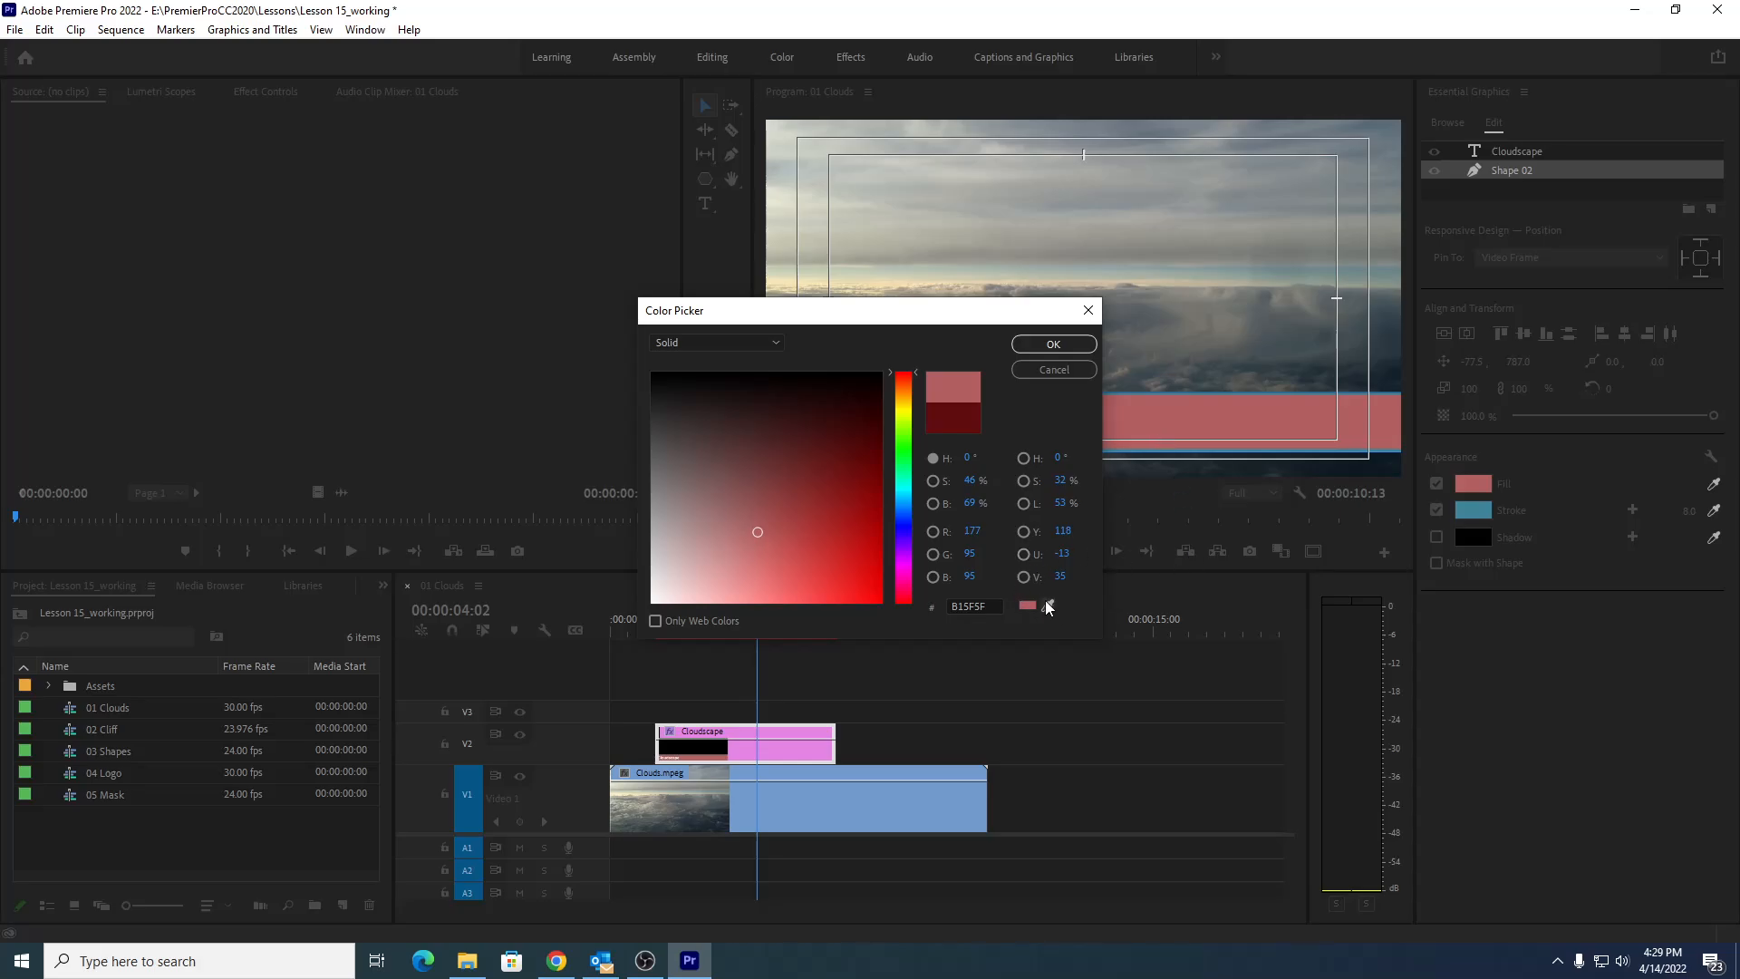
{"action": "left_click", "coordinate": [1051, 370]}
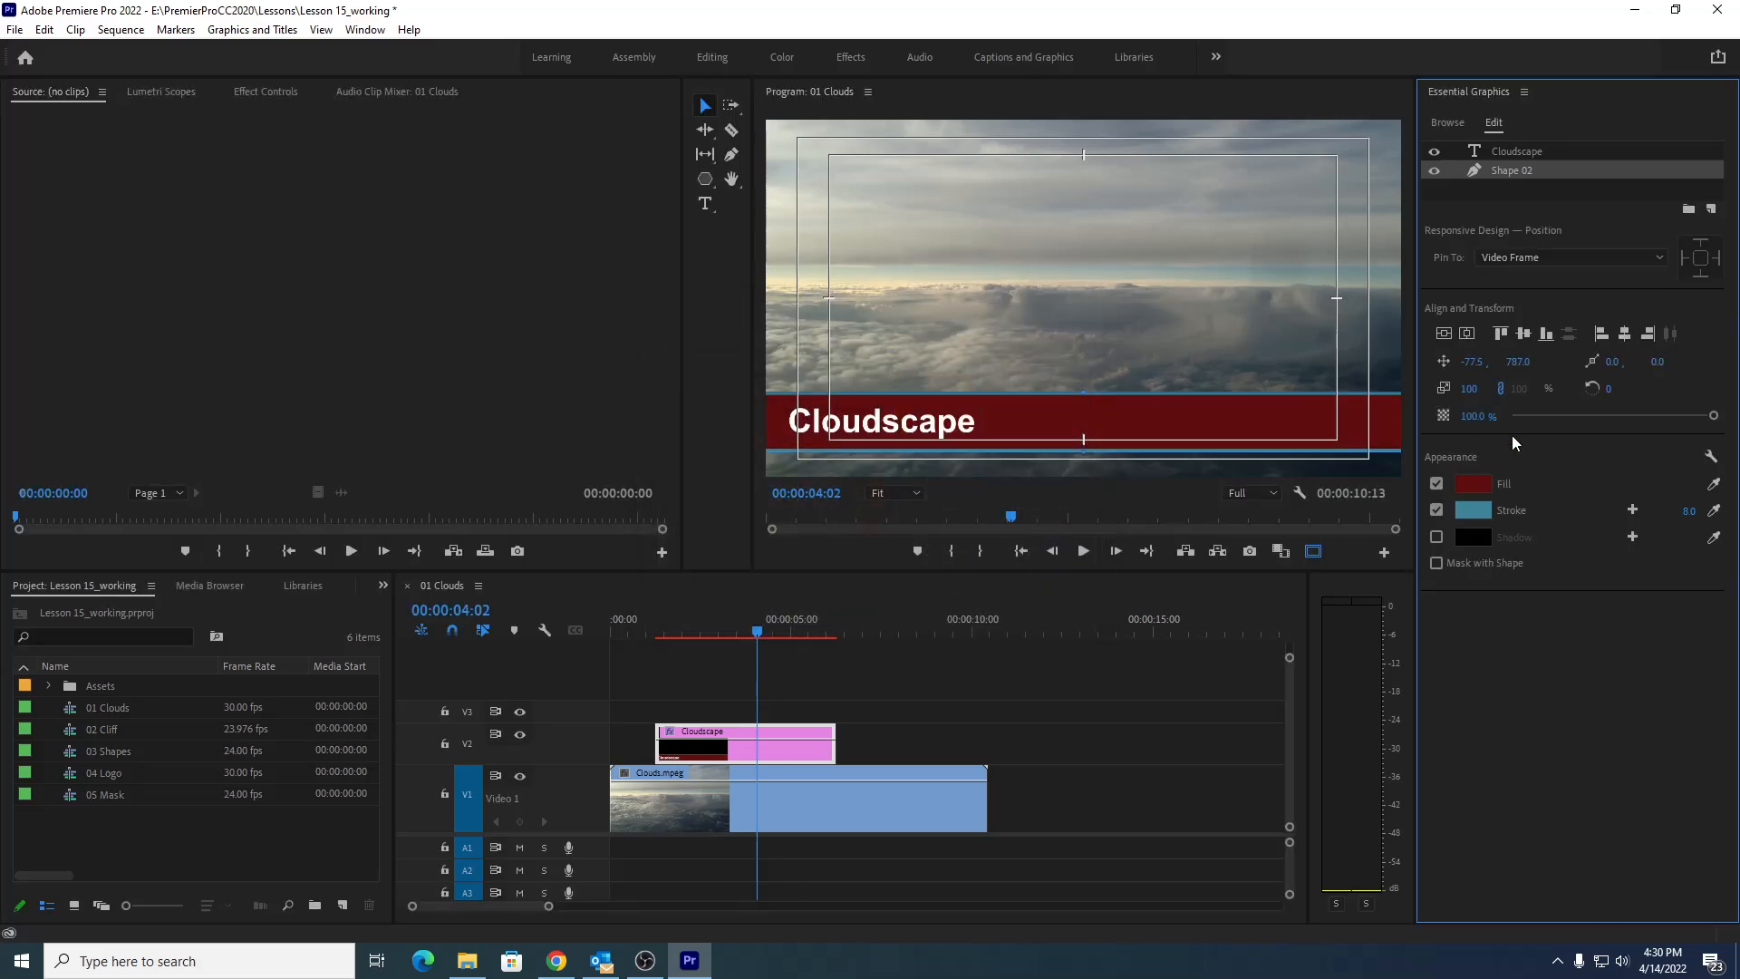
Fill the Shape 02 bar with a pale grey-green sampled from the sky near the horizon, and return to the Selection tool
{"action": "left_click", "coordinate": [1712, 485]}
{"action": "left_click", "coordinate": [1711, 486]}
{"action": "left_click", "coordinate": [1713, 477]}
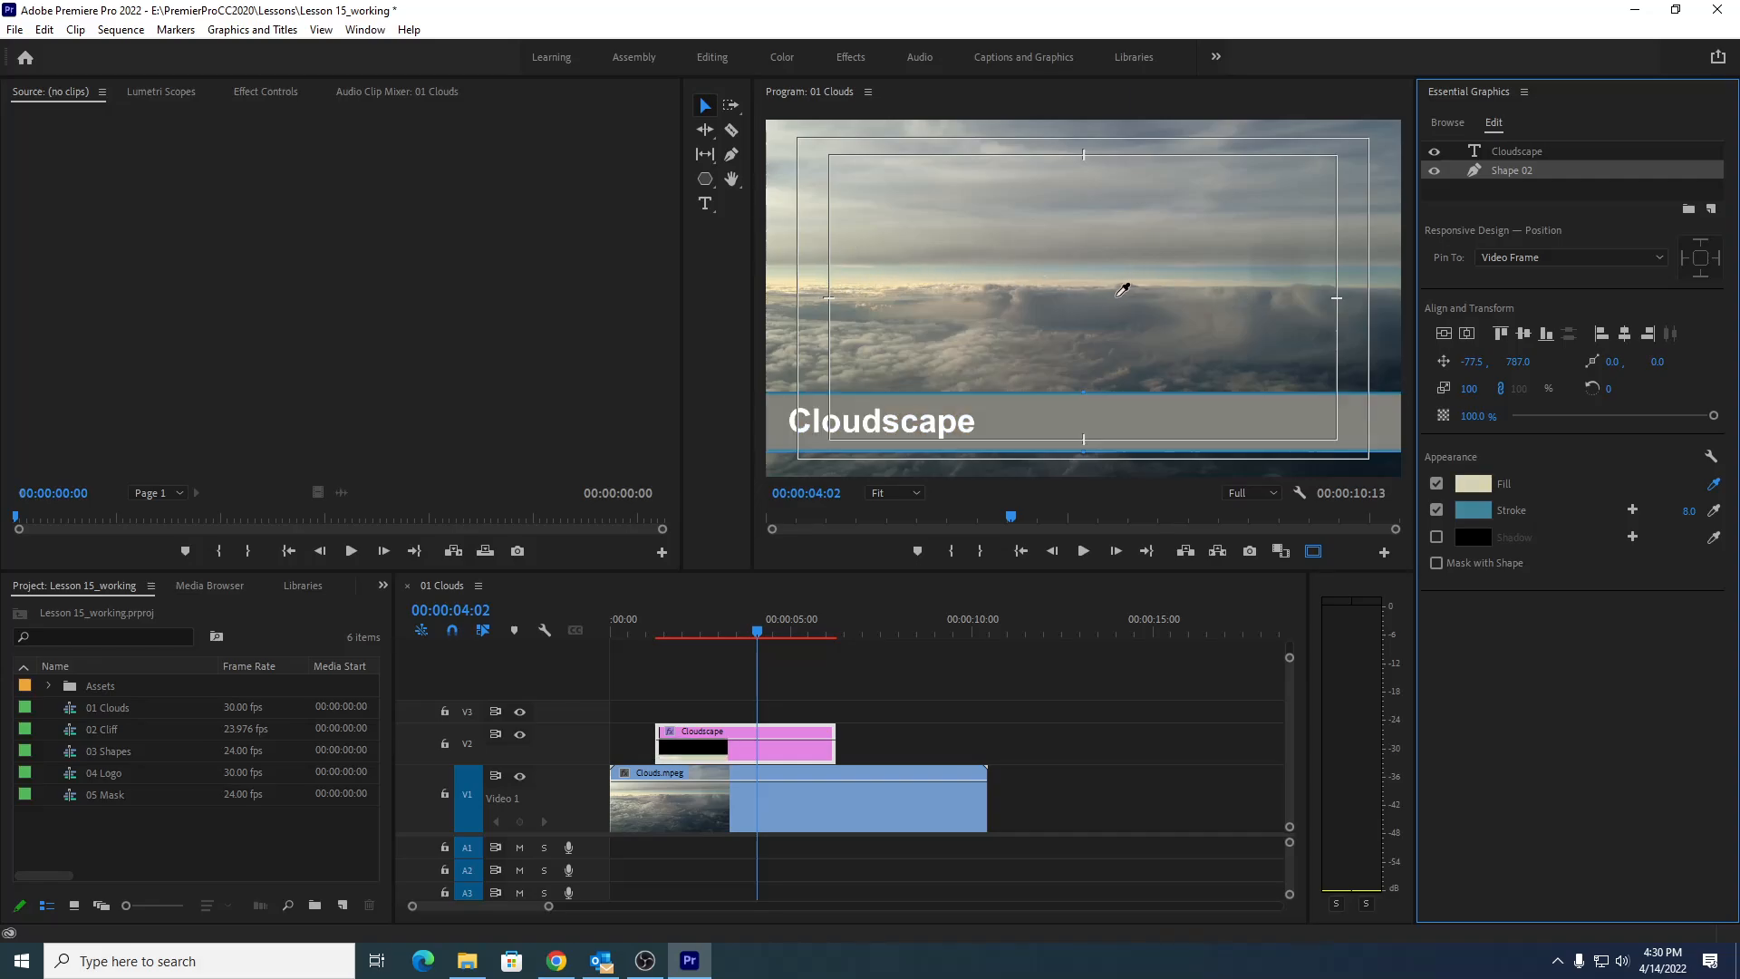
{"action": "left_click", "coordinate": [1223, 274]}
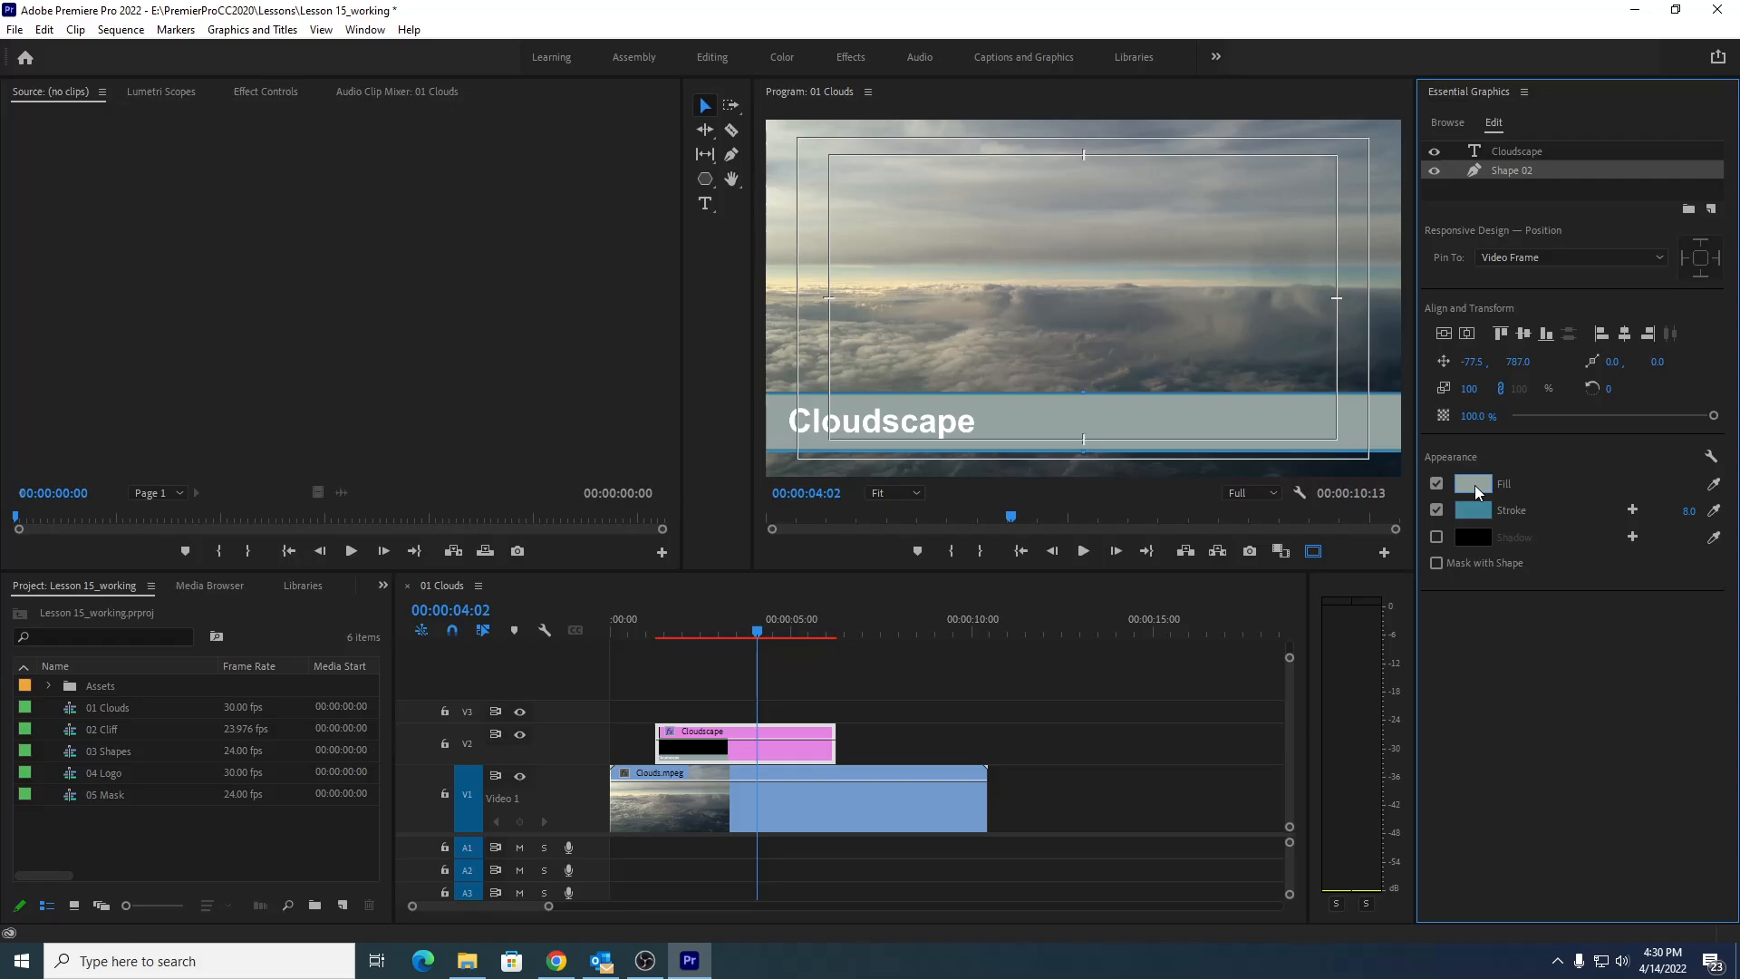
{"action": "left_click", "coordinate": [705, 106]}
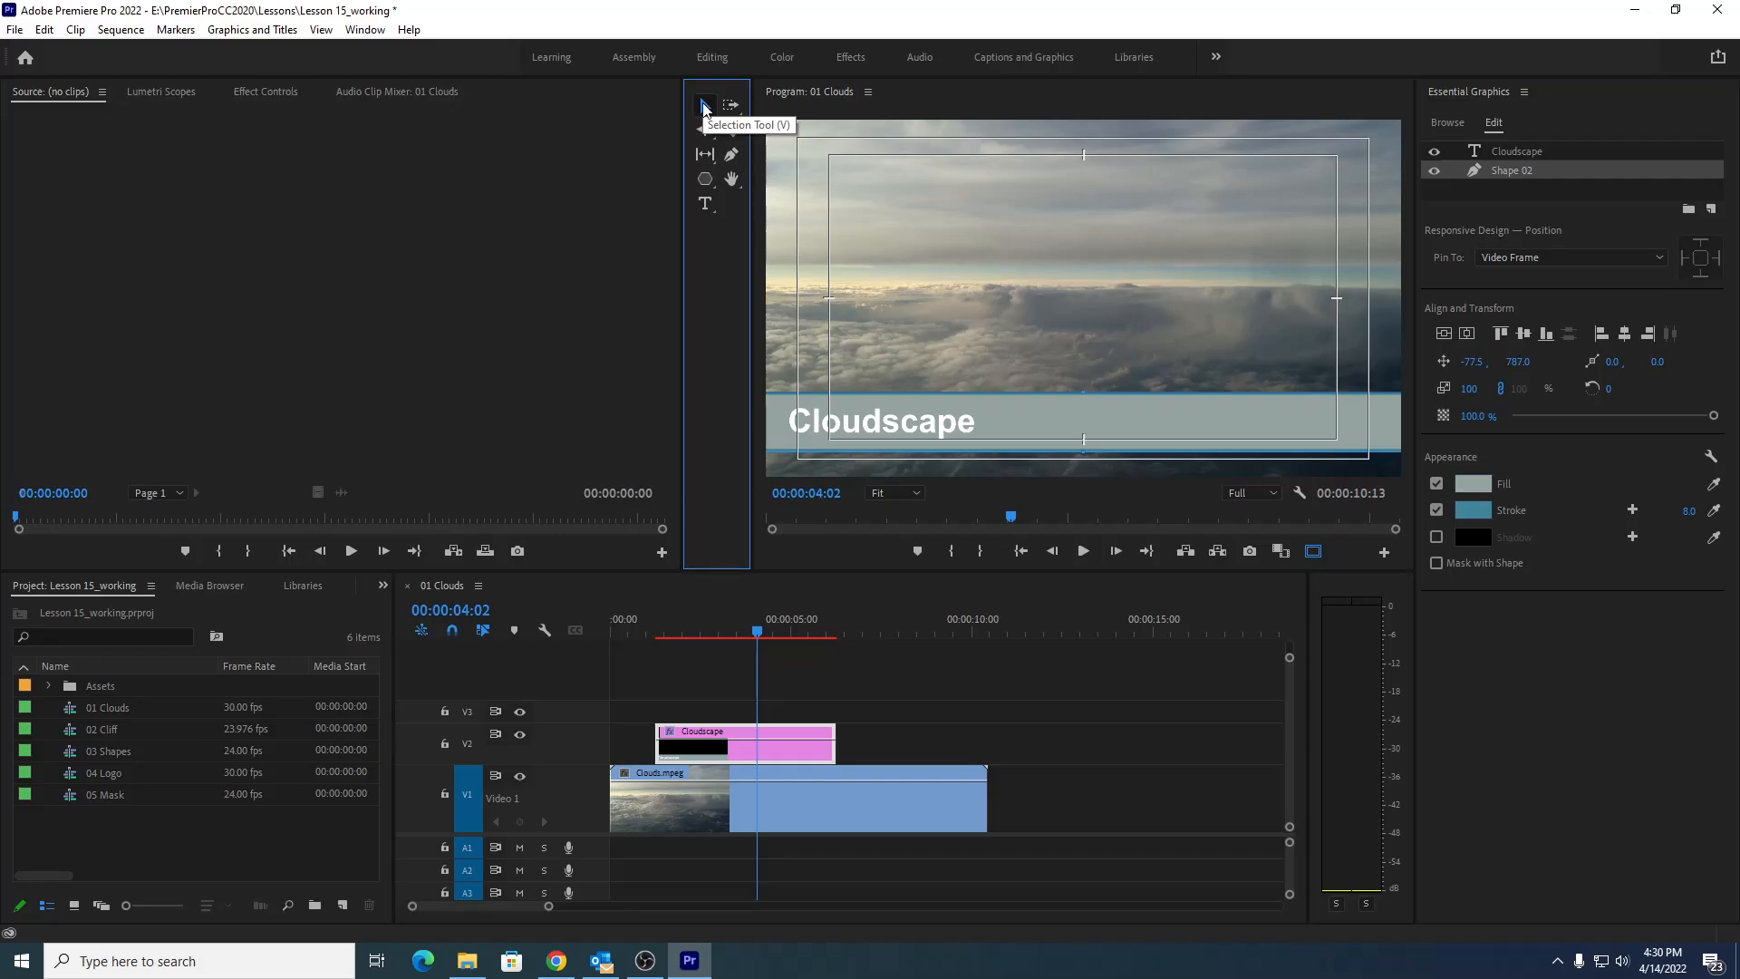
{"action": "left_click", "coordinate": [705, 107]}
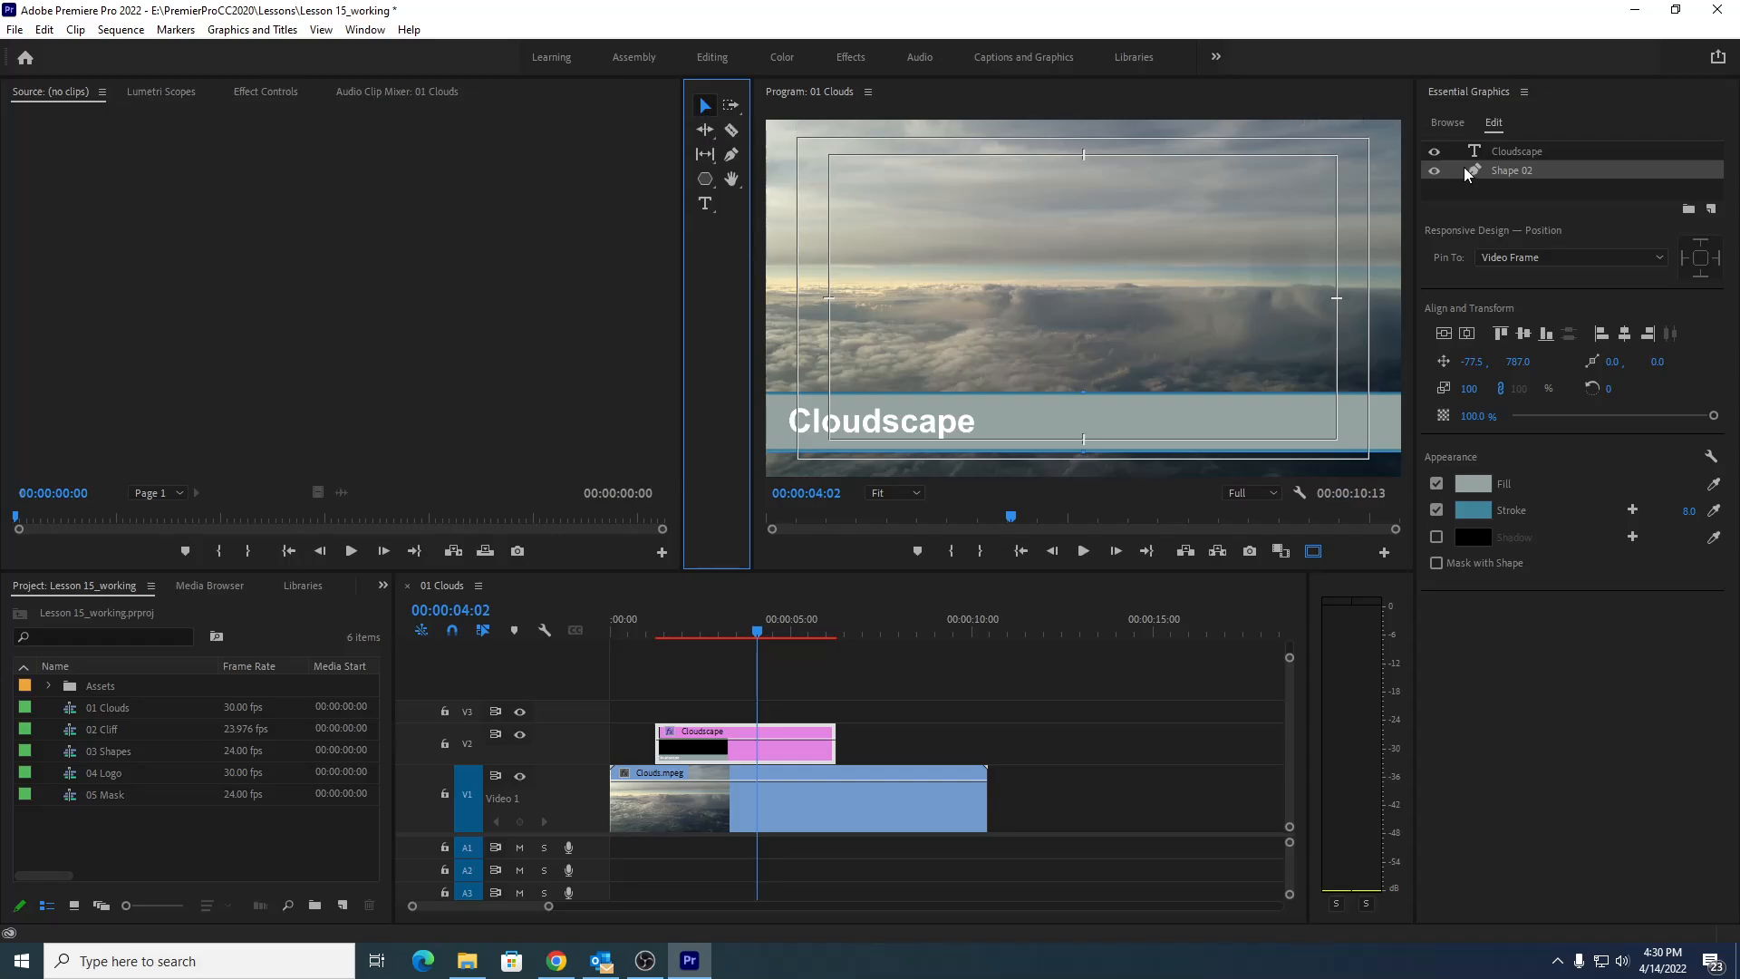
Compare the editable properties of the Shape 02 and Cloudscape layers by selecting each in turn
{"action": "left_click", "coordinate": [1515, 174]}
{"action": "left_click", "coordinate": [1519, 187]}
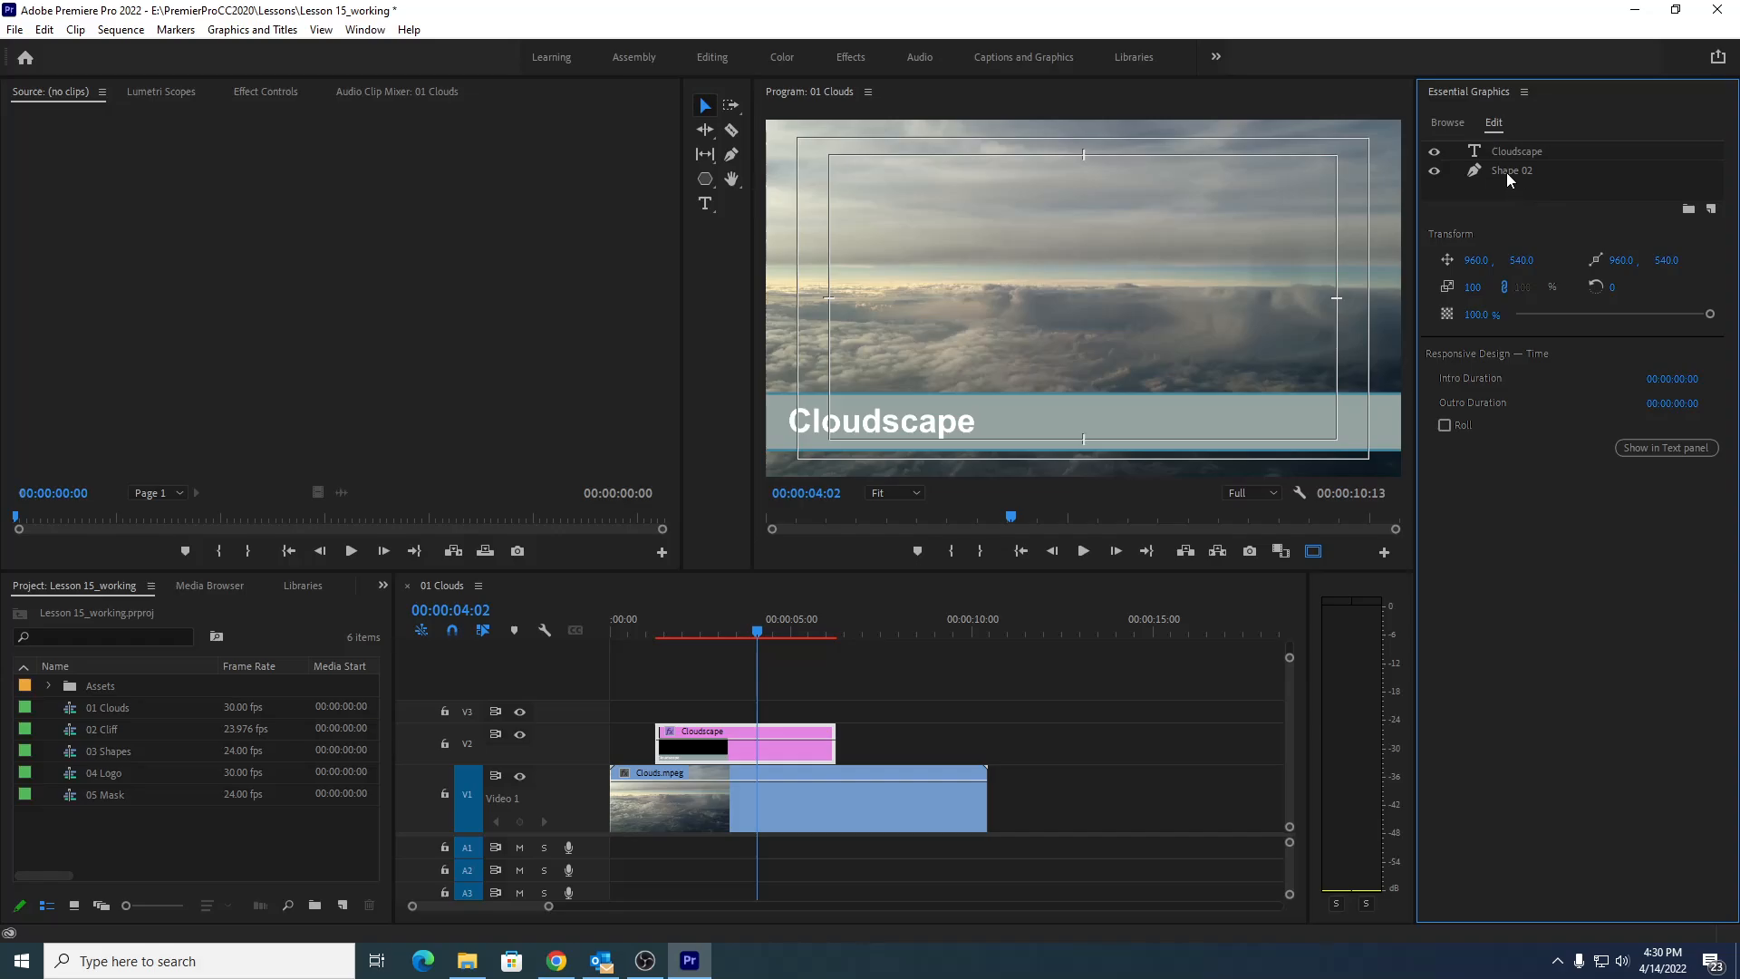
{"action": "left_click", "coordinate": [1507, 172]}
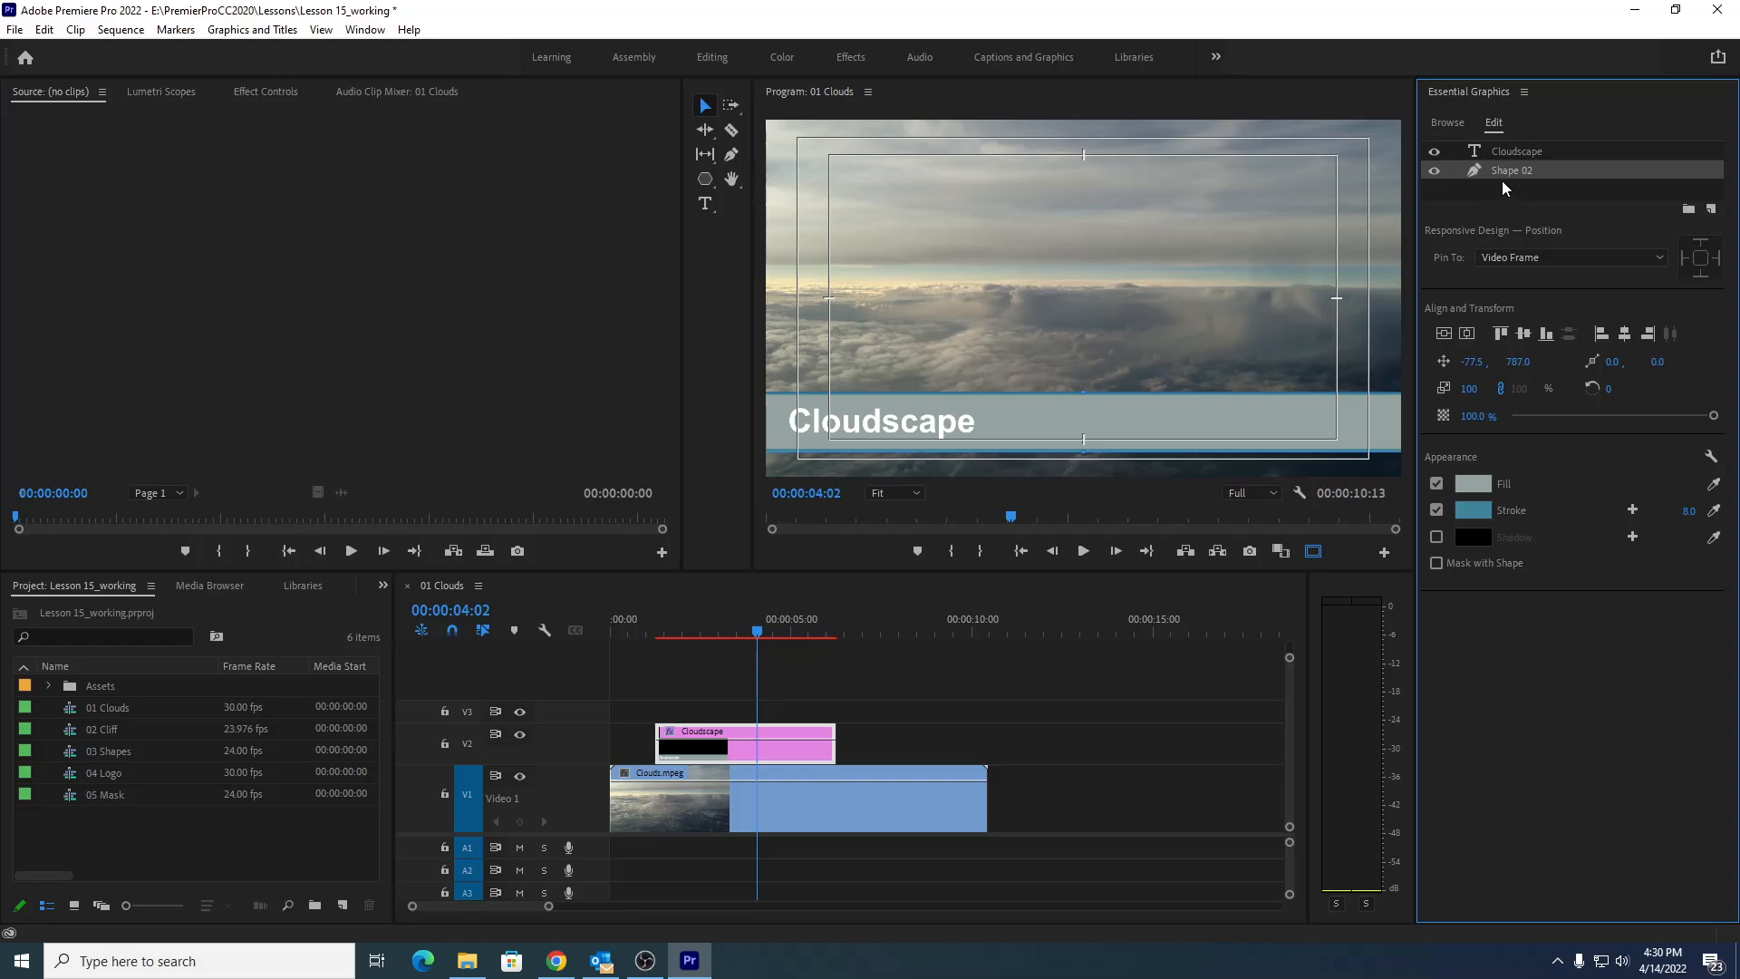
{"action": "left_click", "coordinate": [1509, 150]}
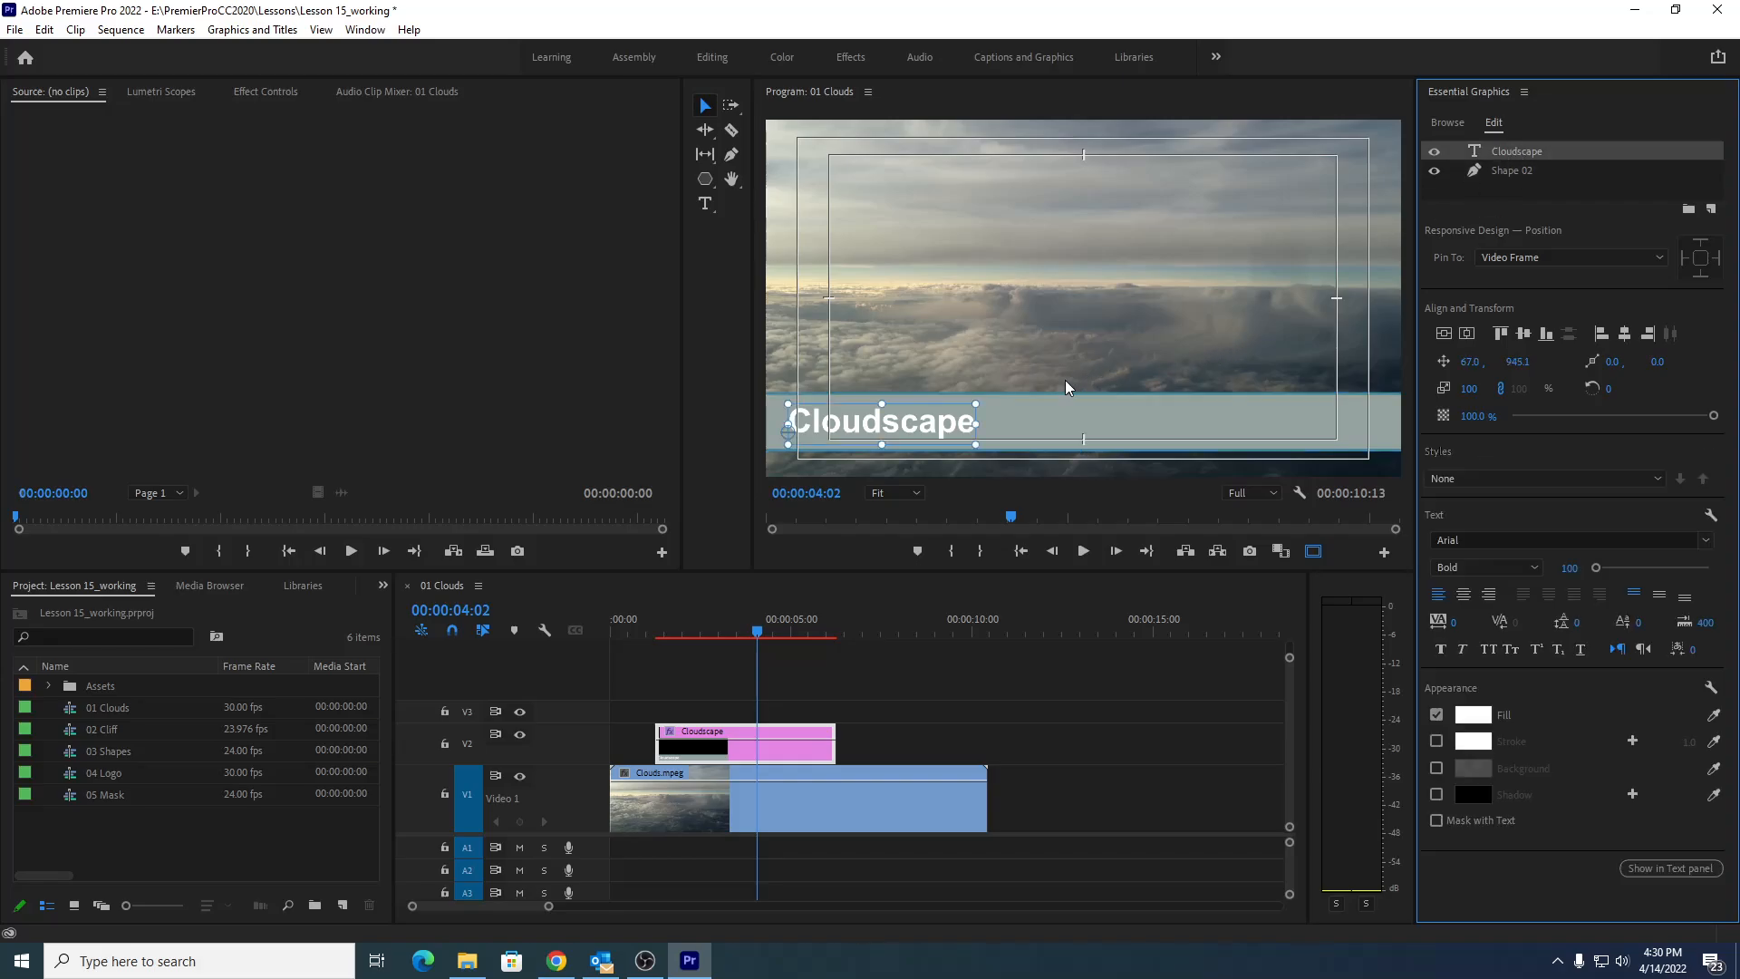
{"action": "left_click", "coordinate": [1519, 172]}
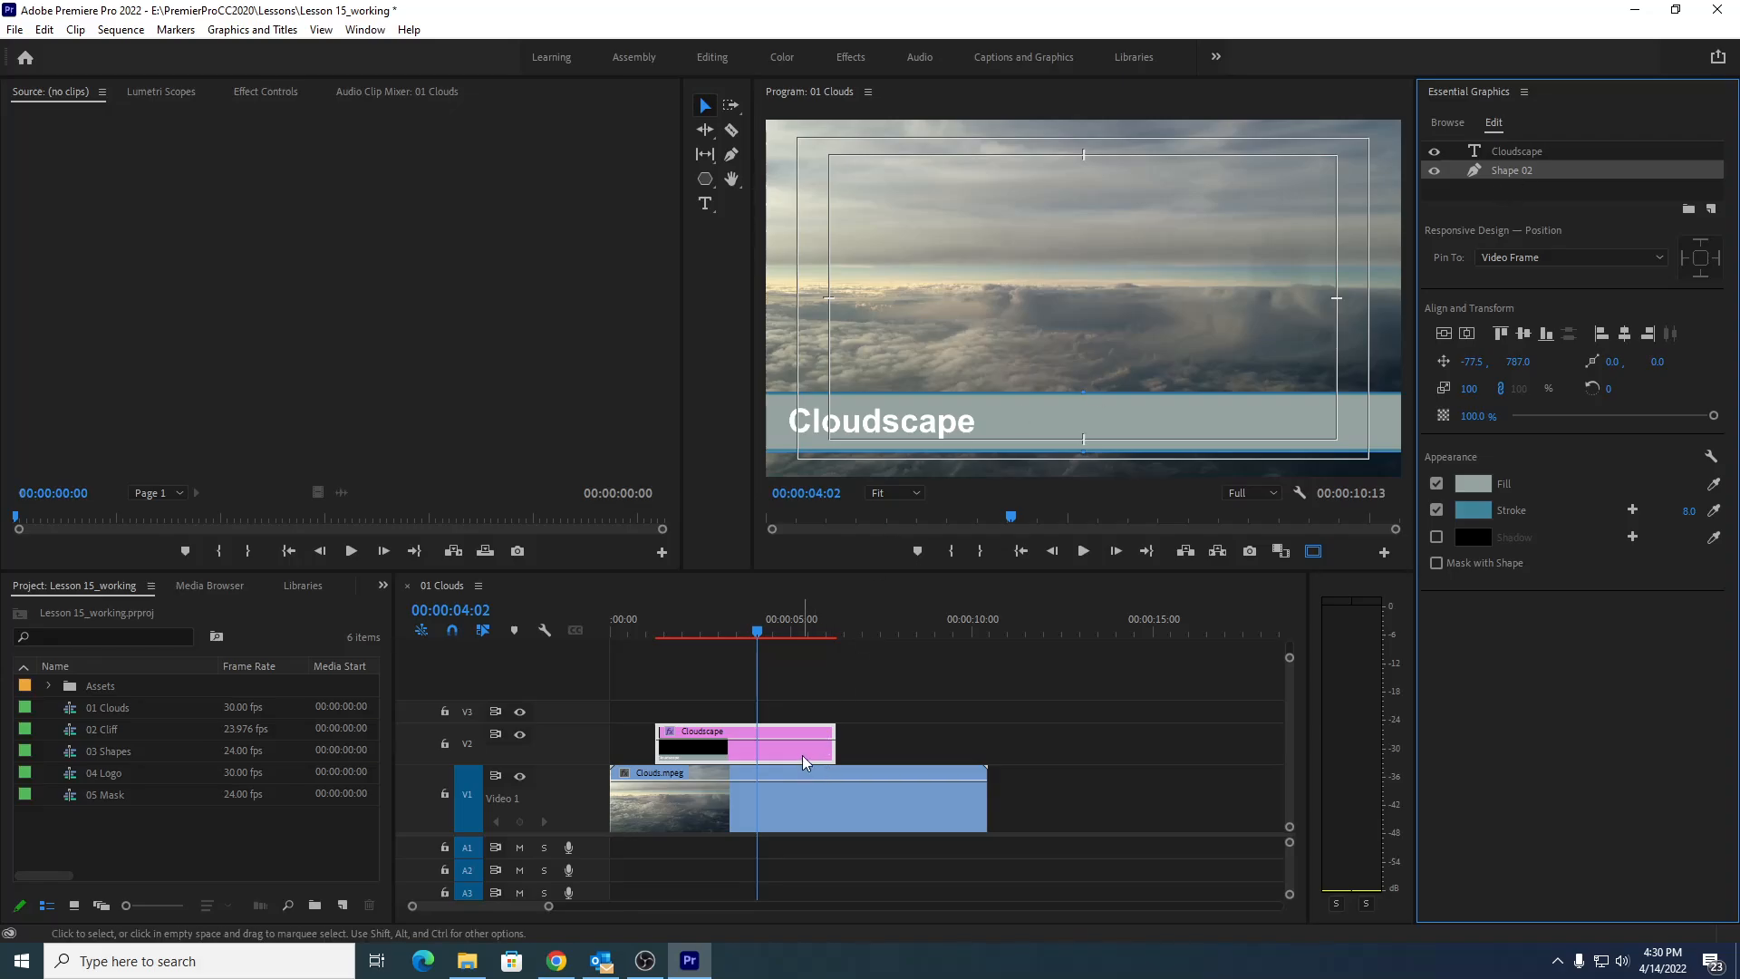
Deselect the title clip and select the Cloudscape text directly in the program frame
{"action": "left_click", "coordinate": [863, 423]}
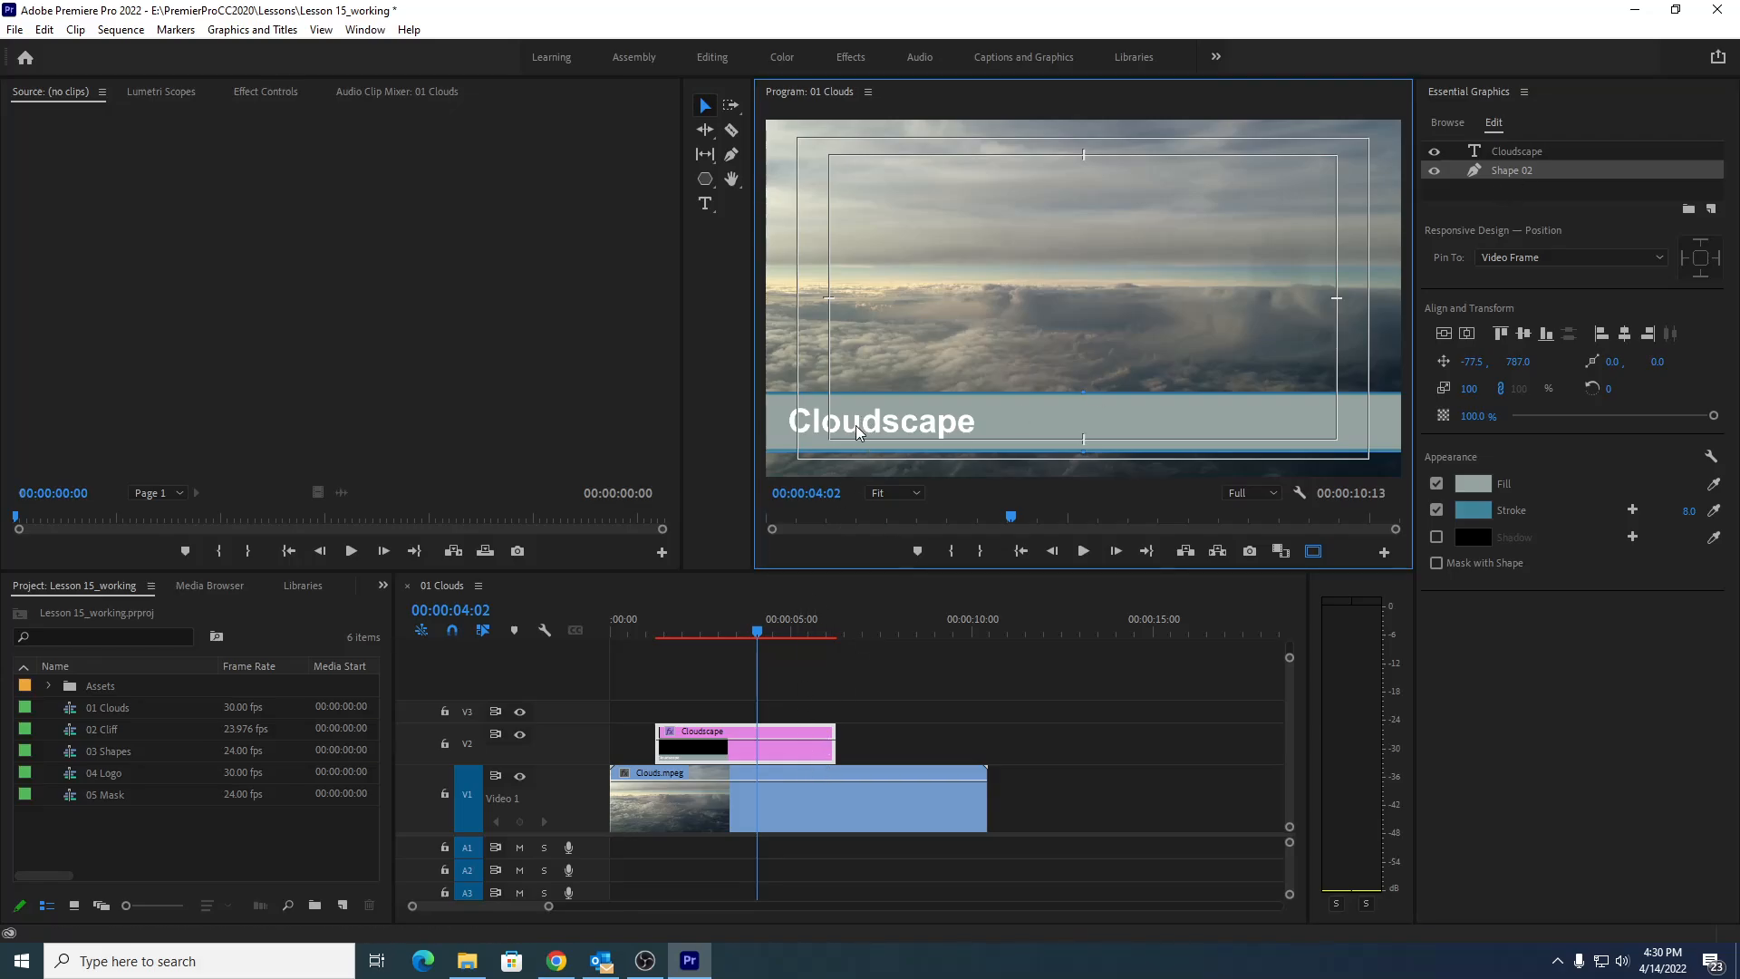
{"action": "left_click", "coordinate": [876, 672]}
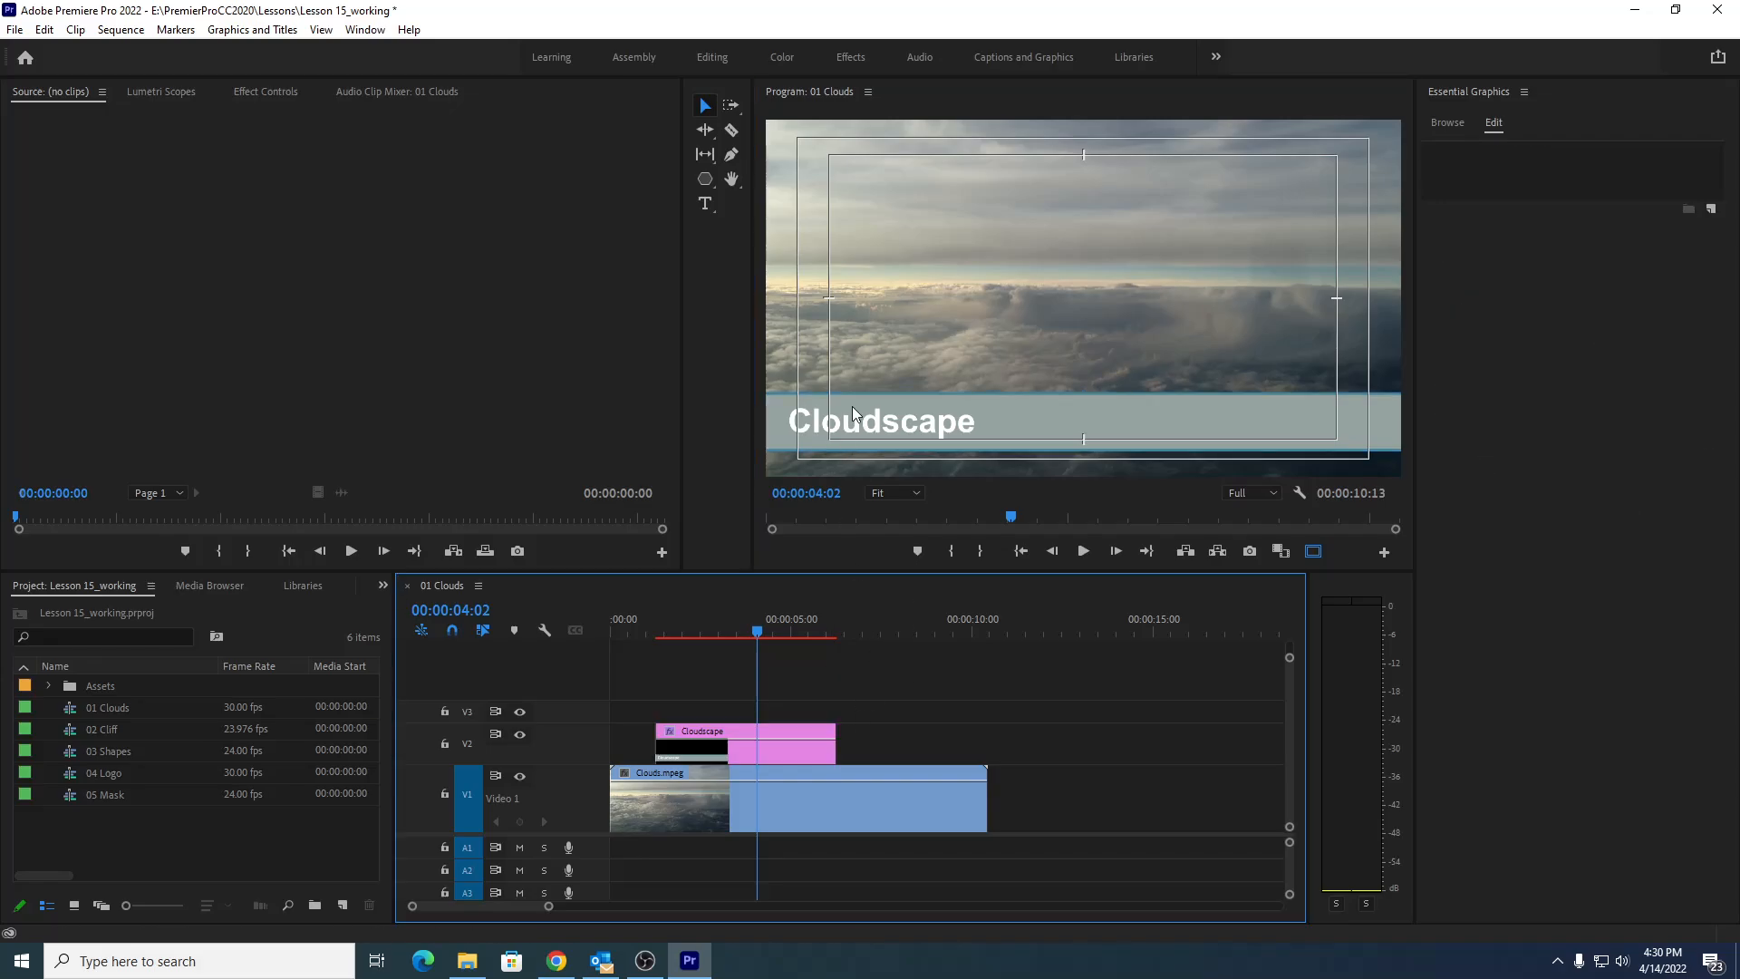
{"action": "left_click", "coordinate": [872, 426]}
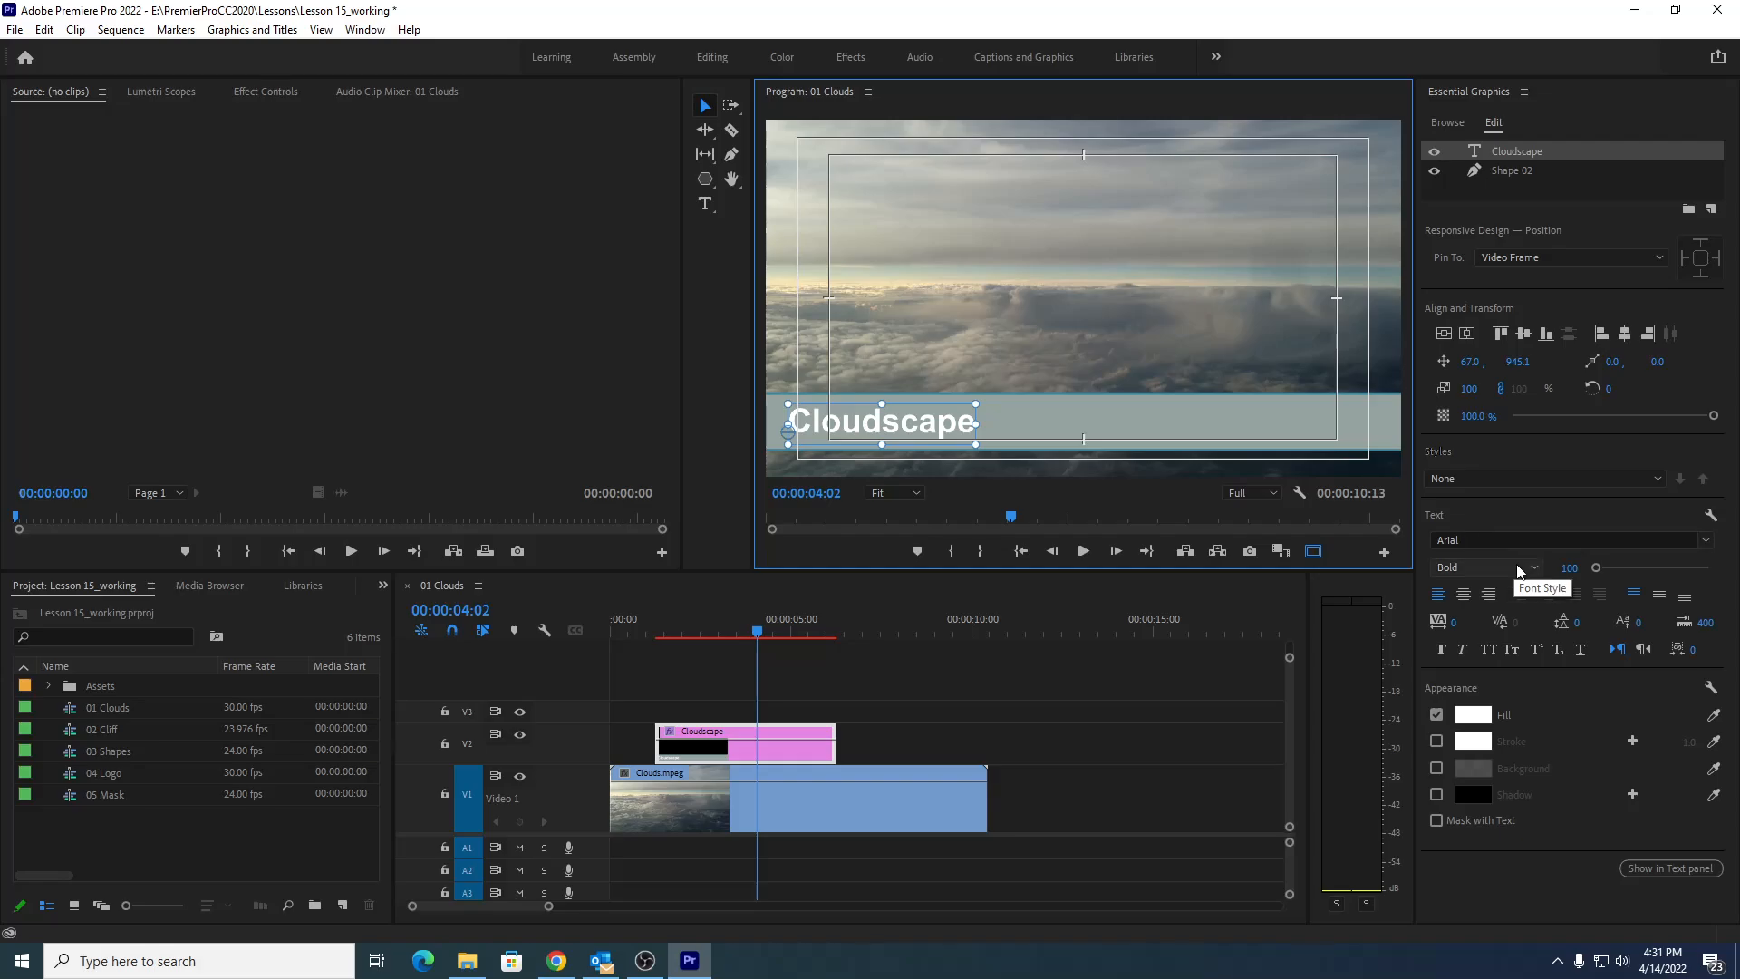
Try the Blackadder ITC font at a much larger size on the Cloudscape text, and undo both changes
{"action": "left_click", "coordinate": [1705, 540]}
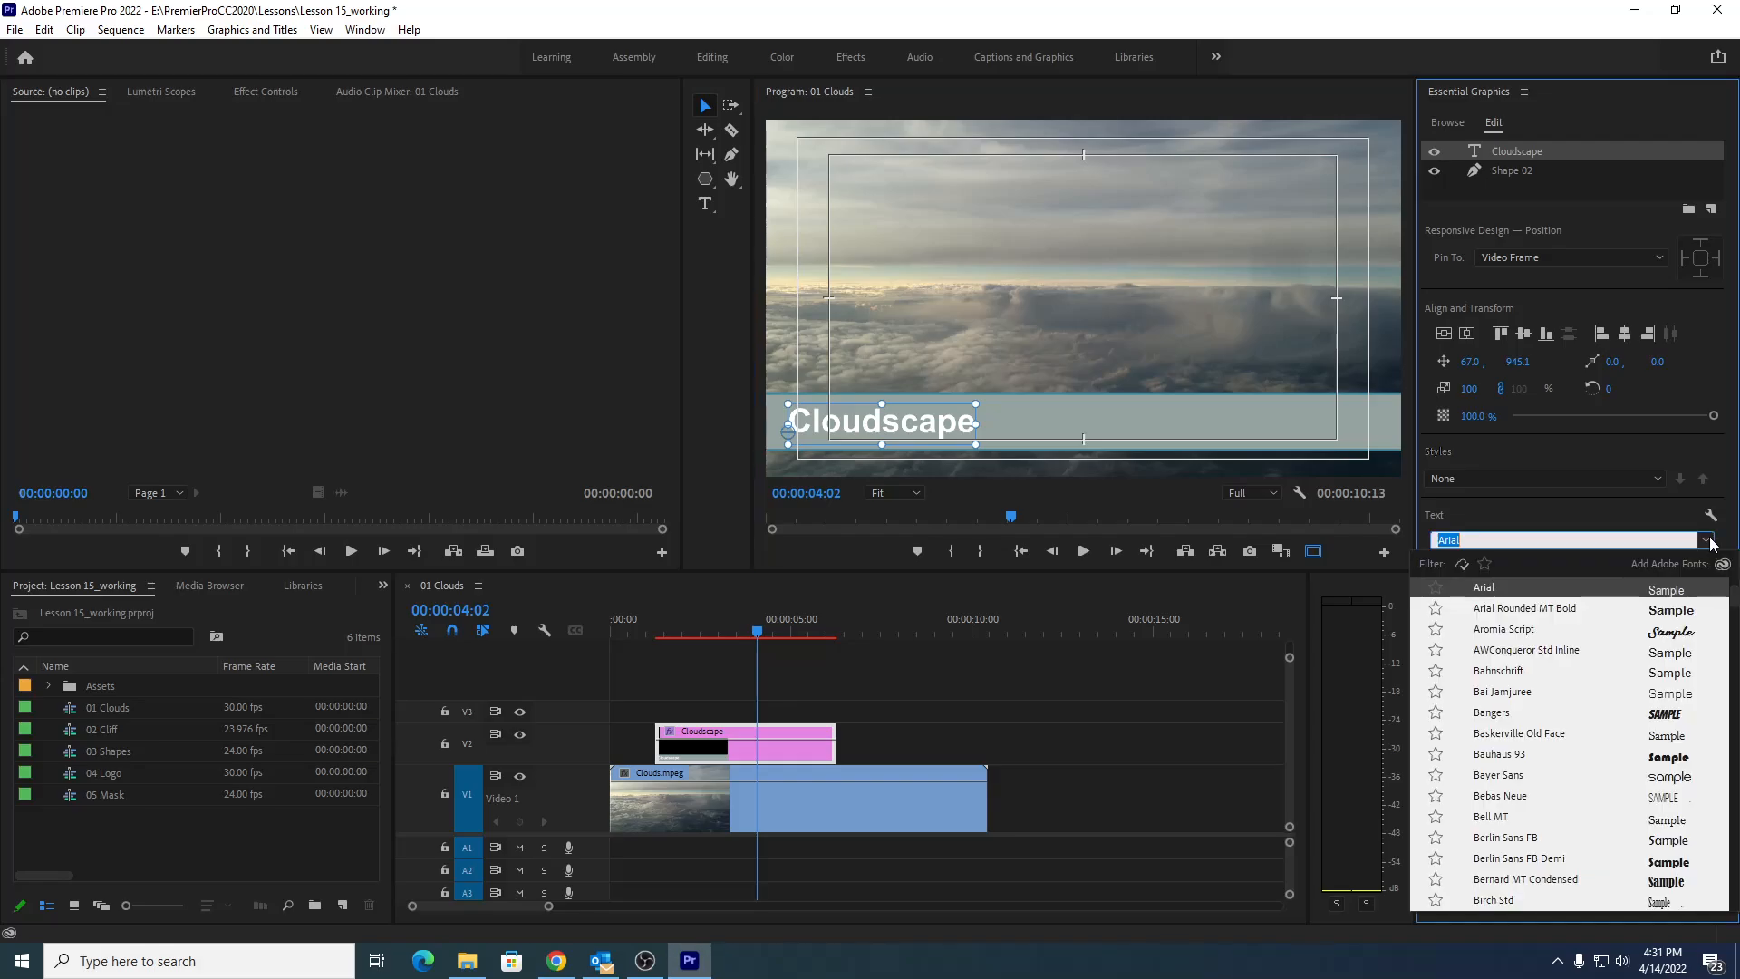
{"action": "scroll", "coordinate": [1511, 716], "scroll_direction": "down", "scroll_amount": 2}
{"action": "left_click", "coordinate": [1497, 796]}
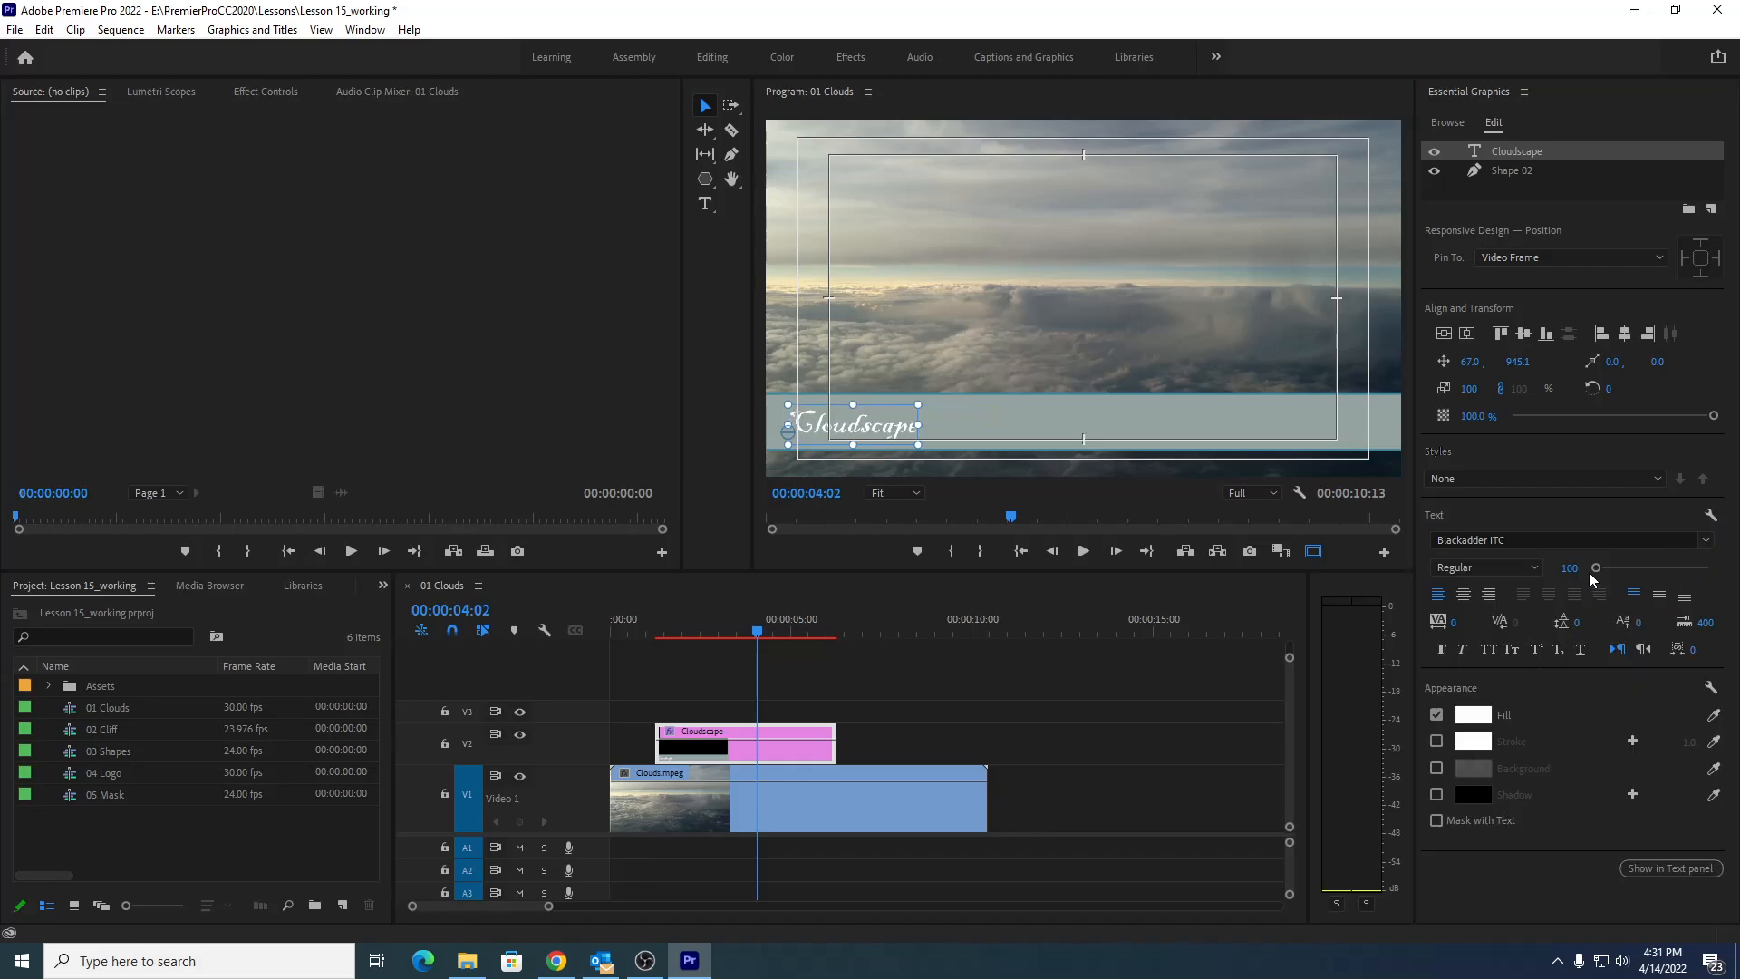
{"action": "left_click_drag", "start_coordinate": [1592, 571], "coordinate": [1623, 576]}
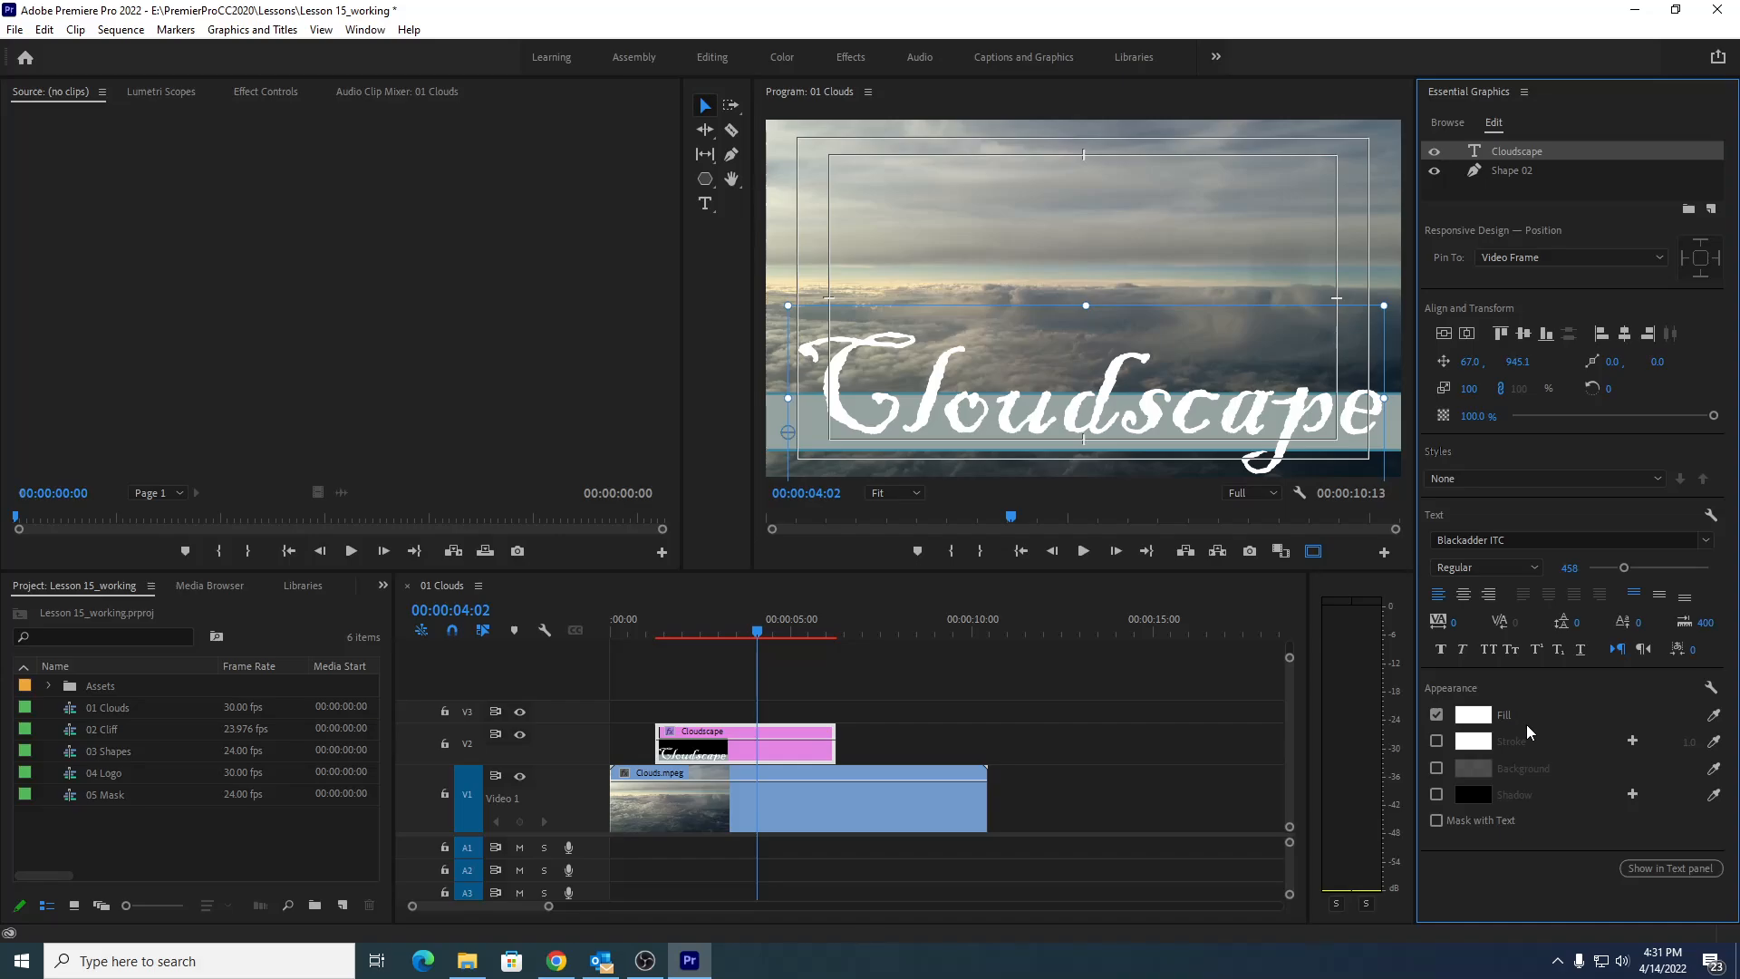
{"action": "key", "text": "ctrl+z"}
{"action": "key", "text": "ctrl+z"}
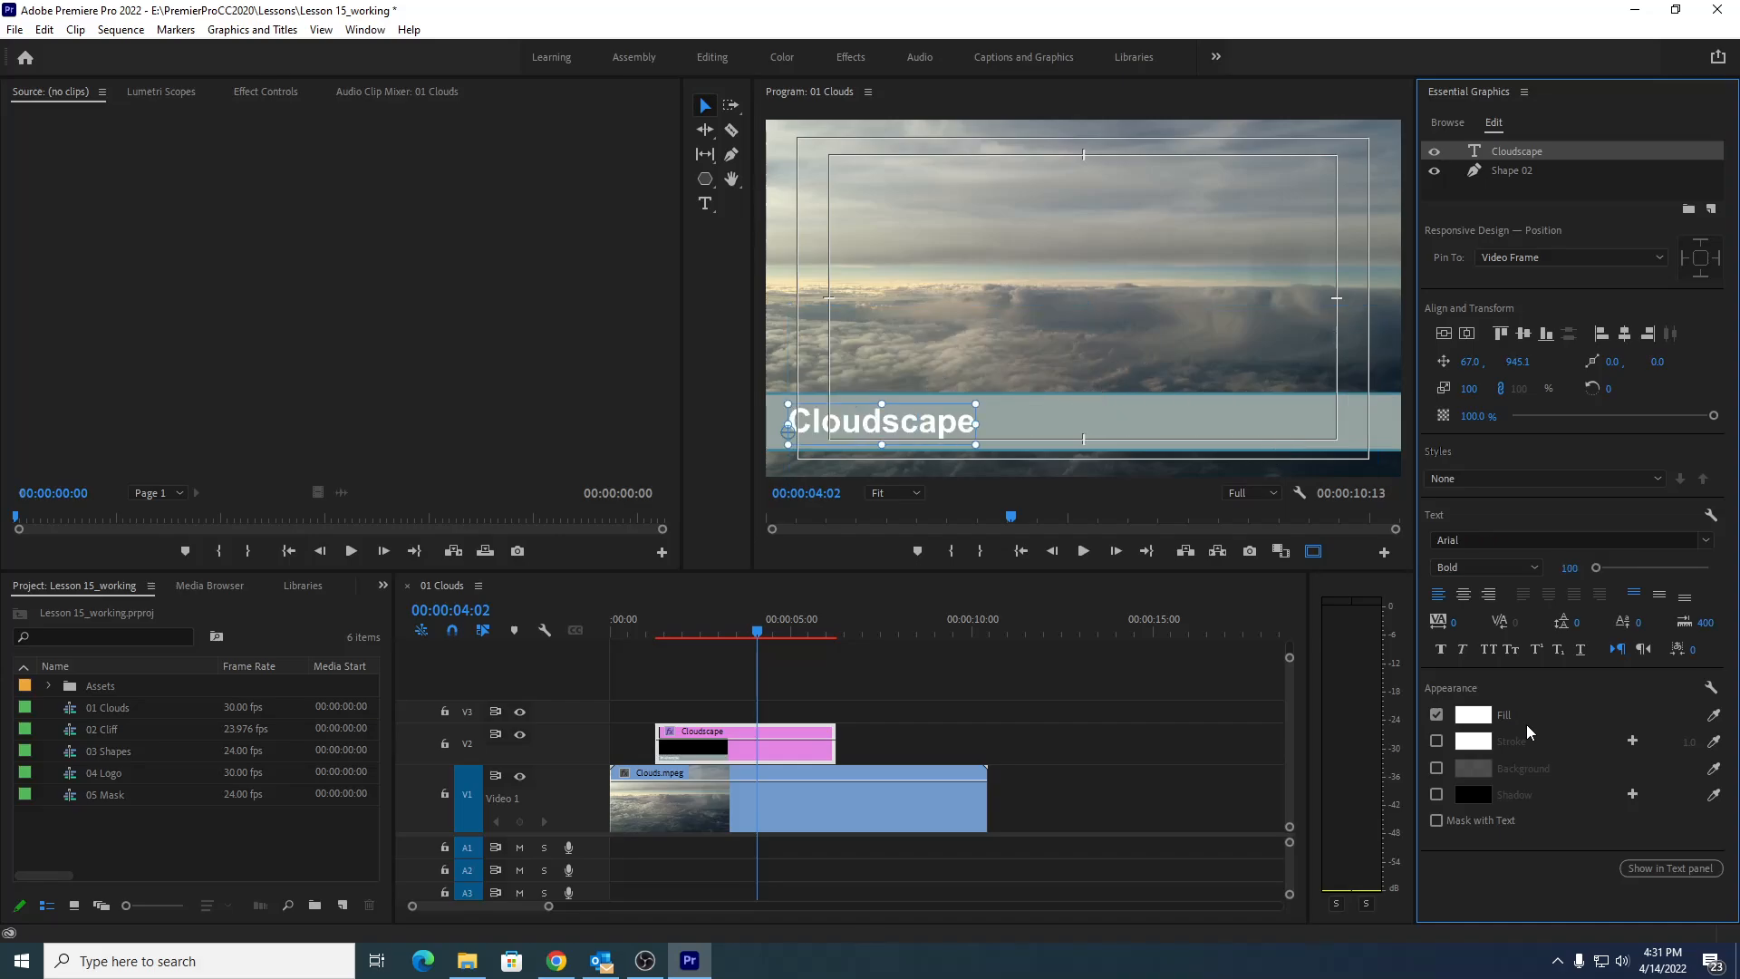
{"action": "left_click", "coordinate": [1709, 543]}
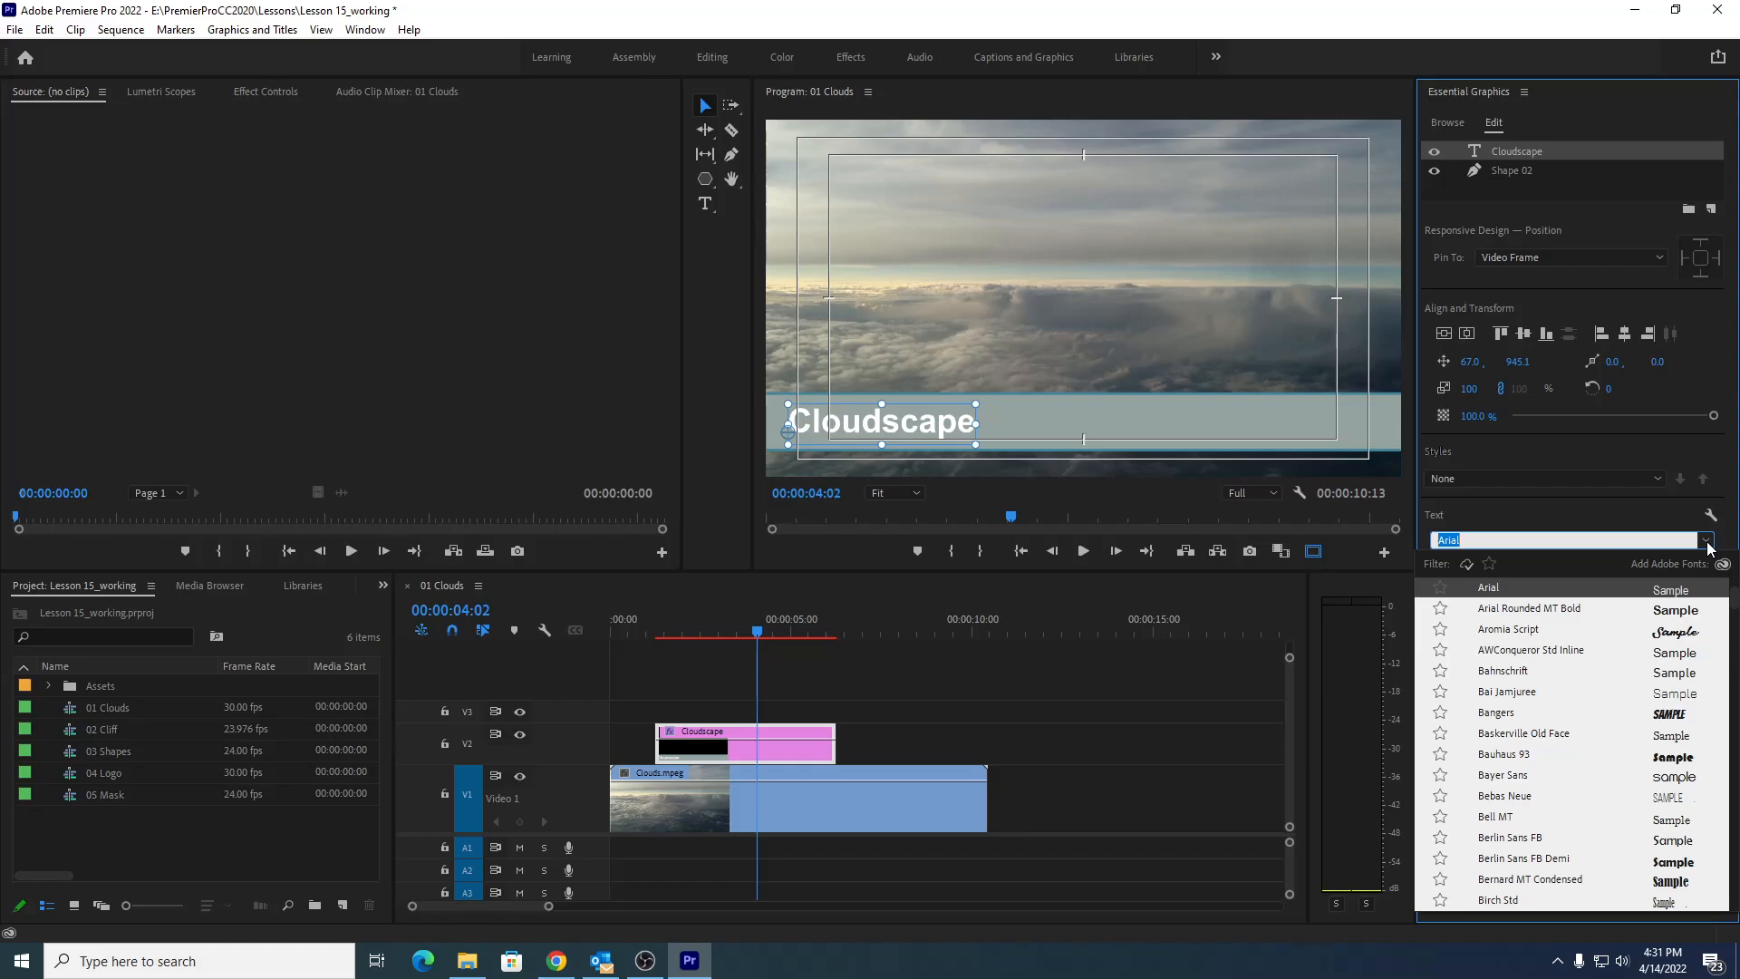
{"action": "left_click", "coordinate": [1708, 546]}
{"action": "left_click", "coordinate": [1708, 543]}
{"action": "left_click", "coordinate": [1728, 541]}
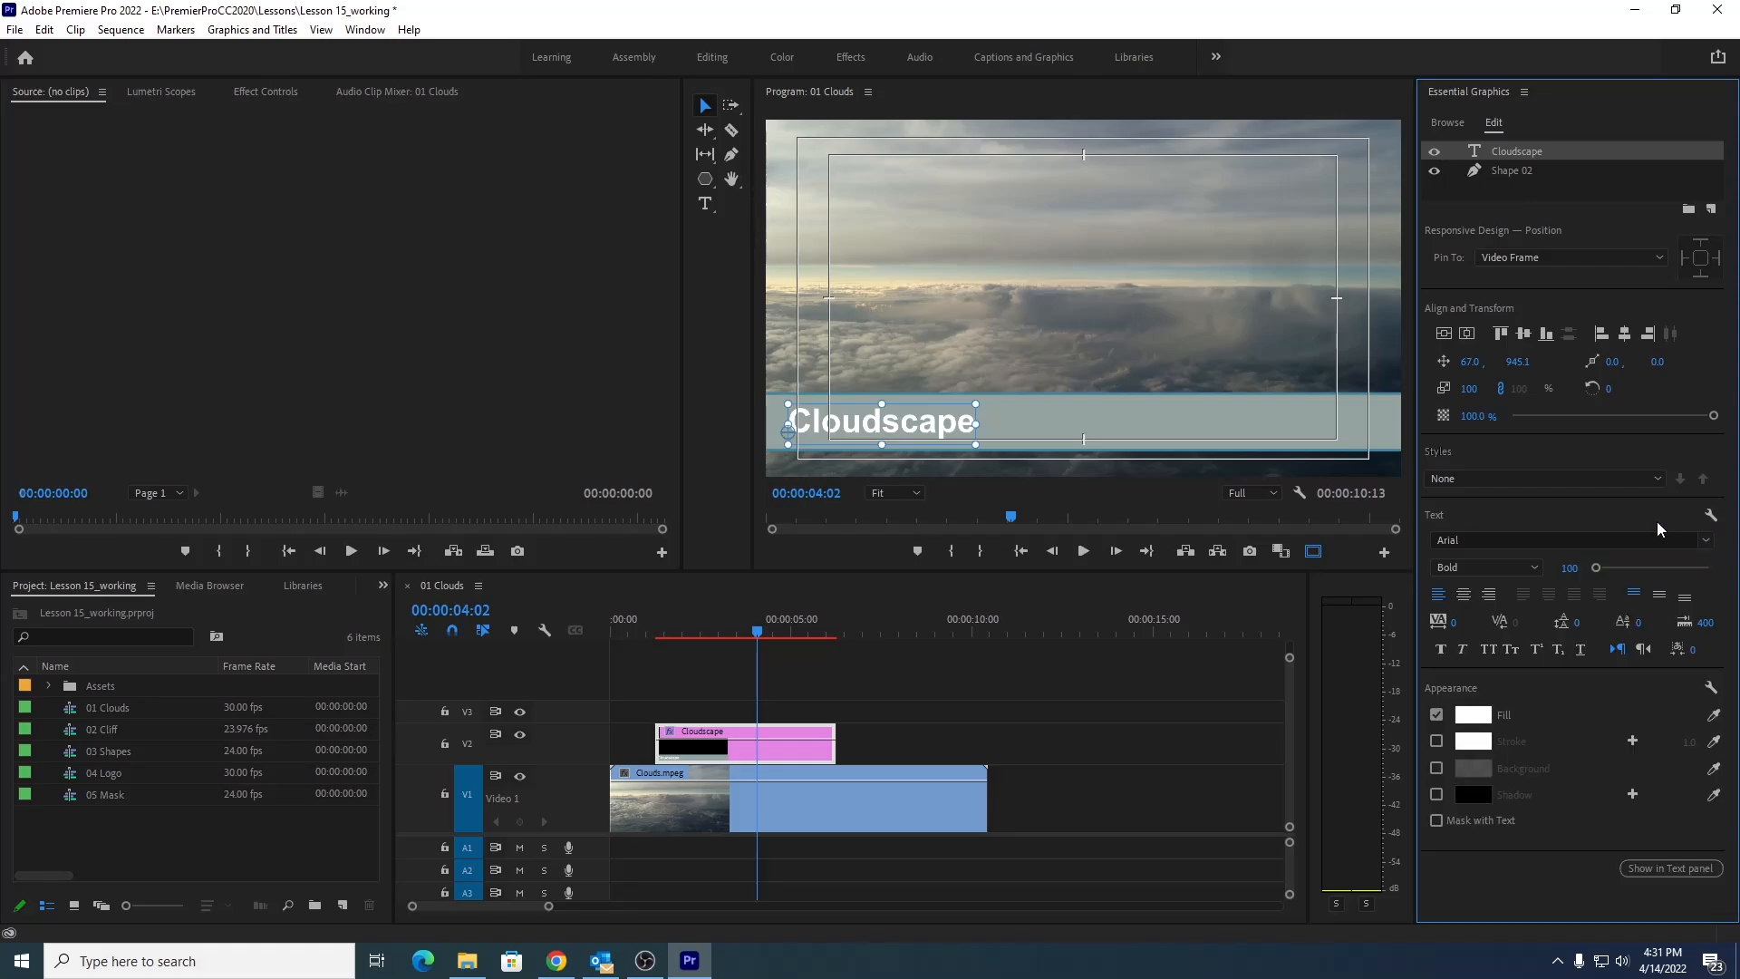